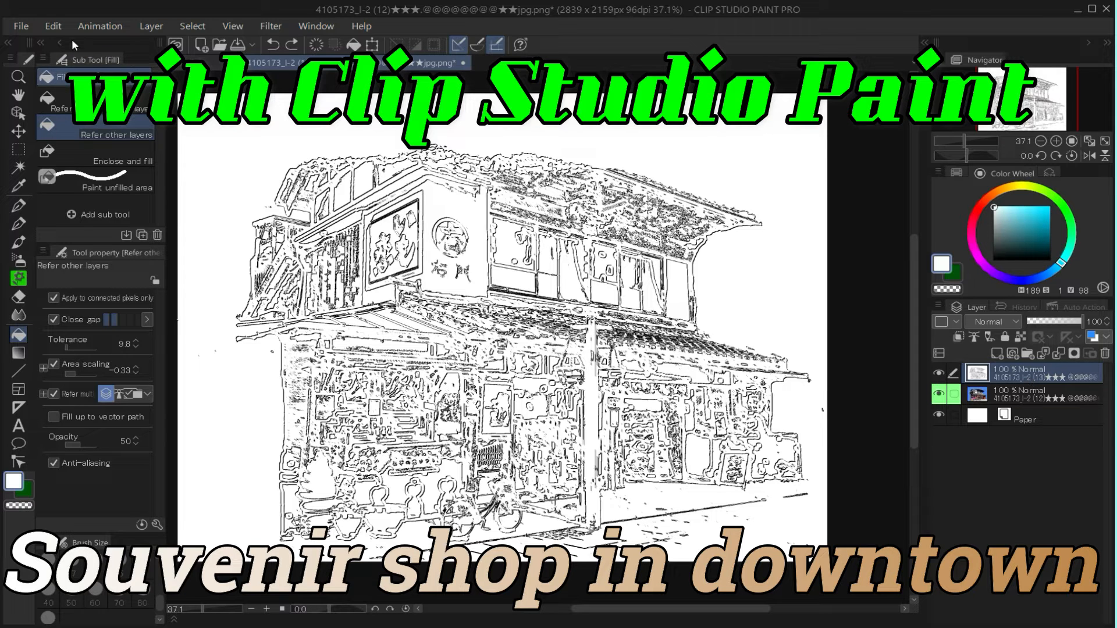
Step: Convert the line drawing layer's brightness to opacity so its white areas turn transparent over the photo
click(55, 28)
click(163, 320)
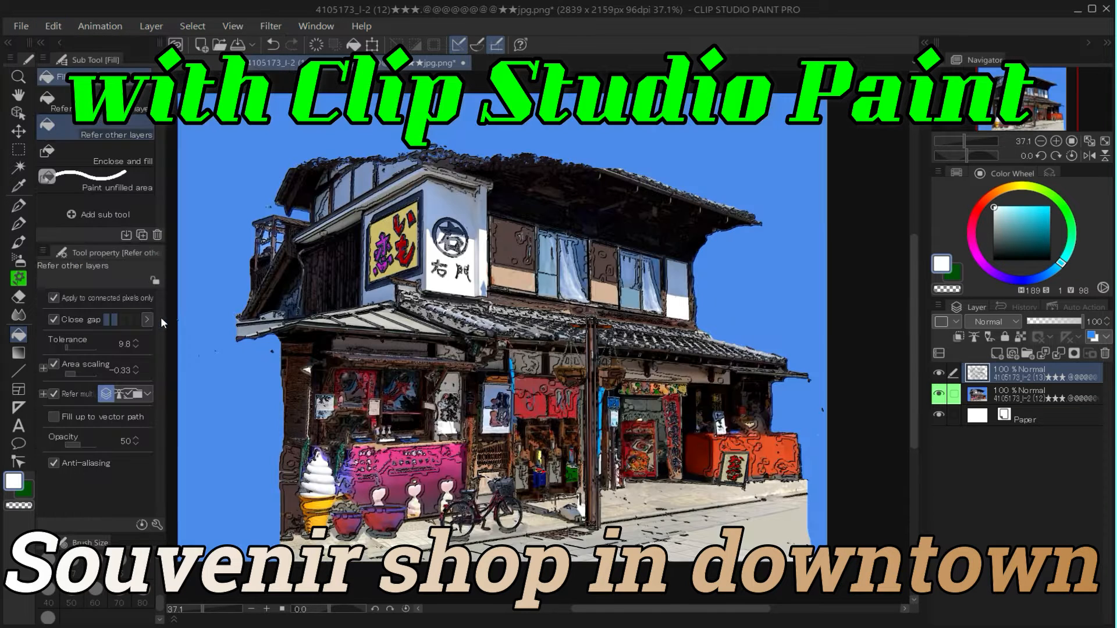
Step: Lower the photo layer's opacity to 83 percent beneath the line drawing
click(1015, 401)
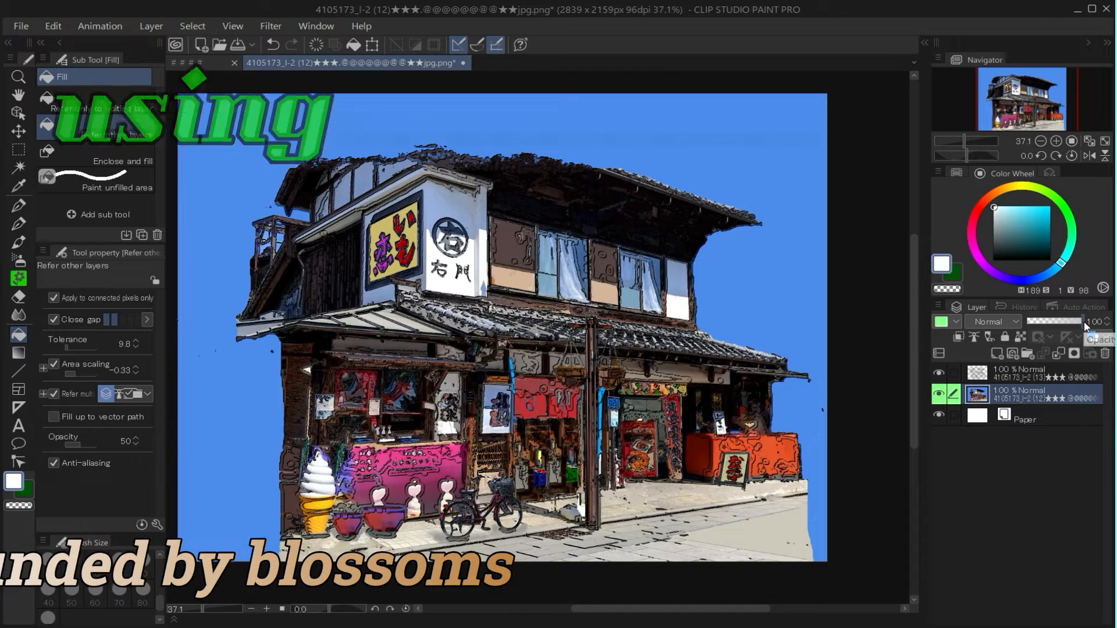
click(1073, 324)
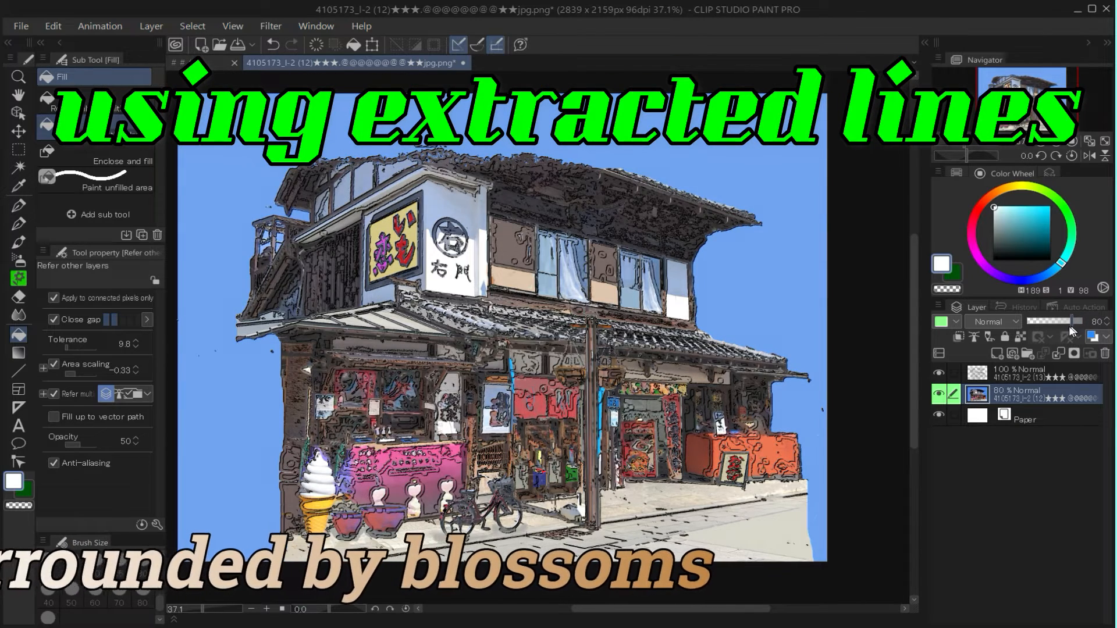
click(1068, 326)
click(1018, 375)
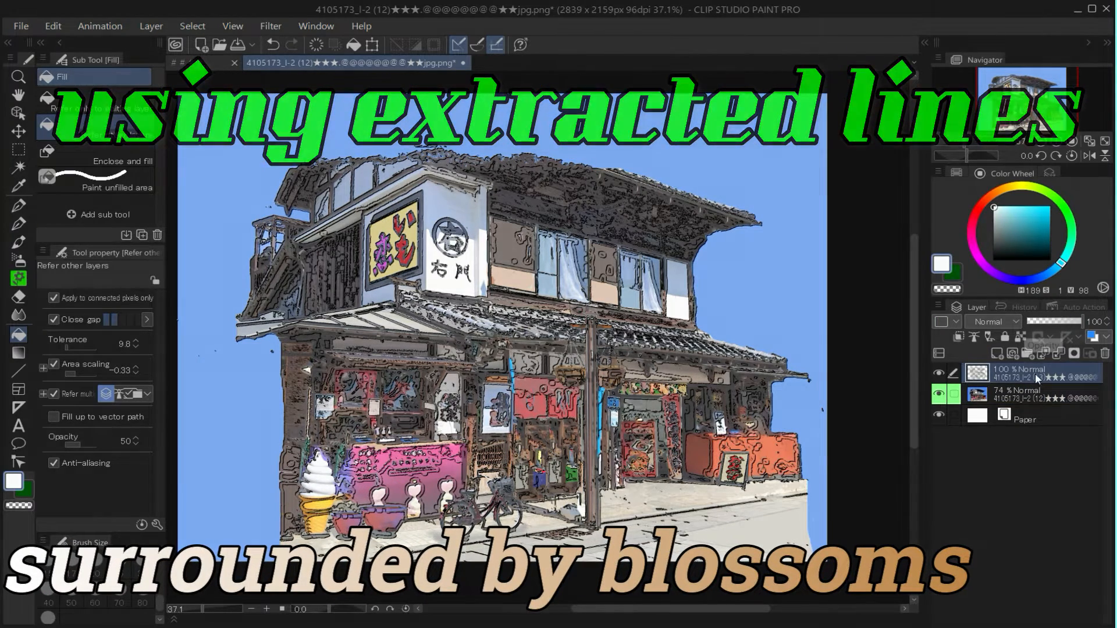
click(1025, 395)
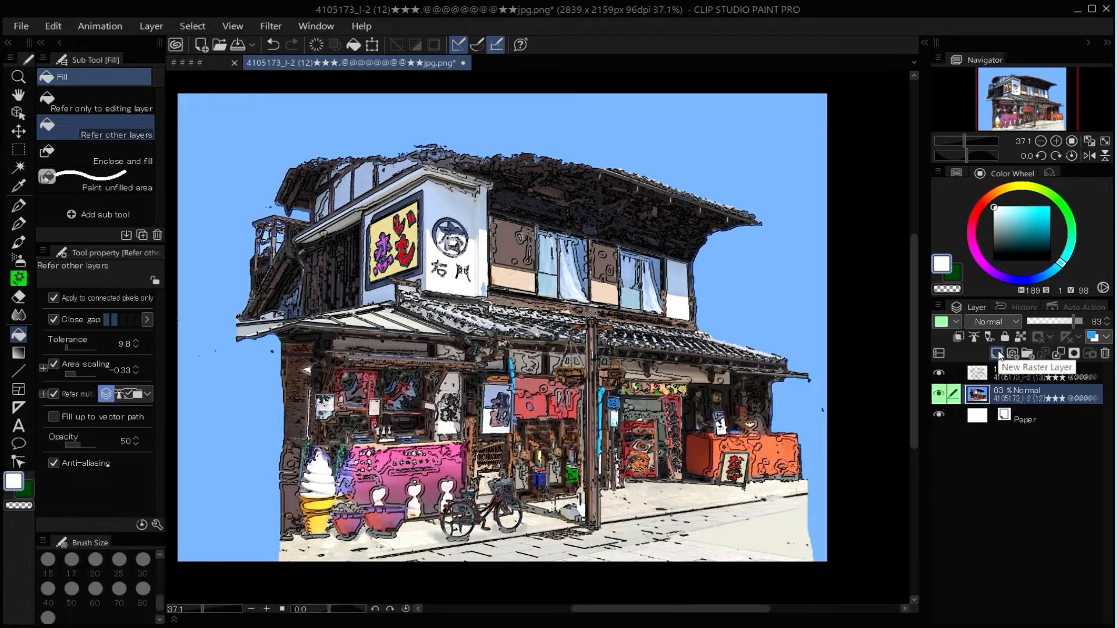
Step: Add two raster layers between the photo and the line drawing and mark both with the blue palette color
click(998, 354)
click(998, 354)
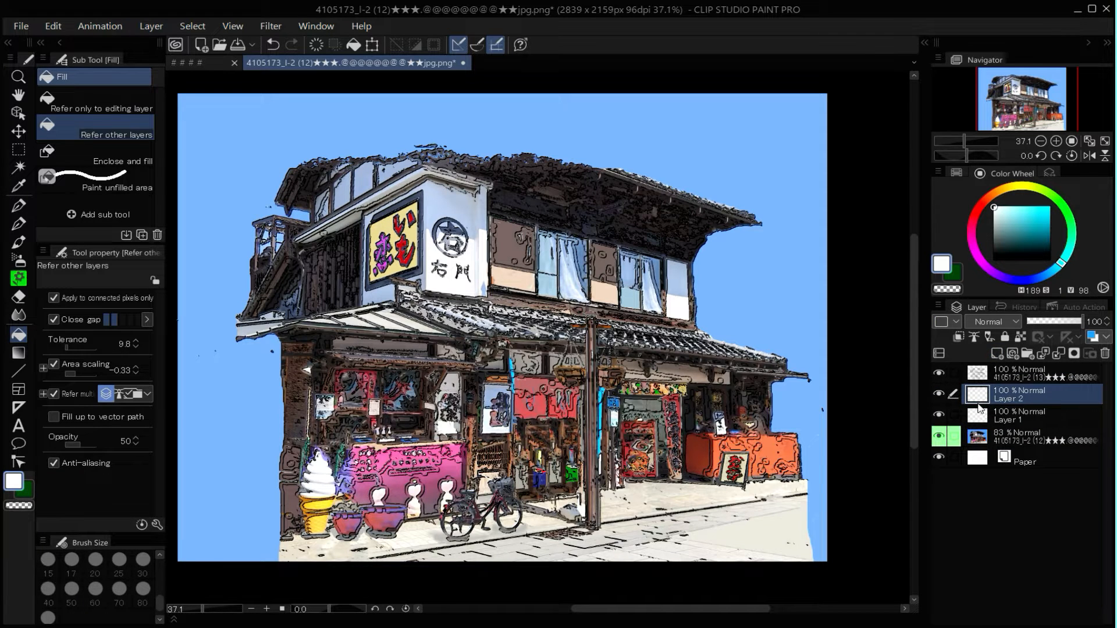
click(957, 337)
click(944, 422)
click(977, 416)
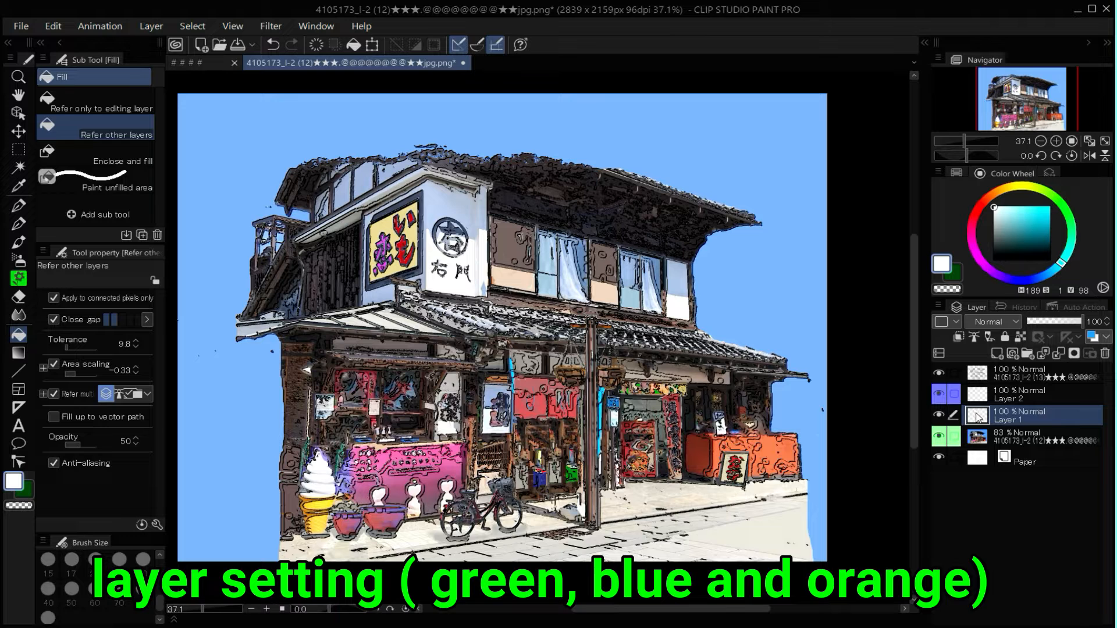
click(944, 325)
click(954, 421)
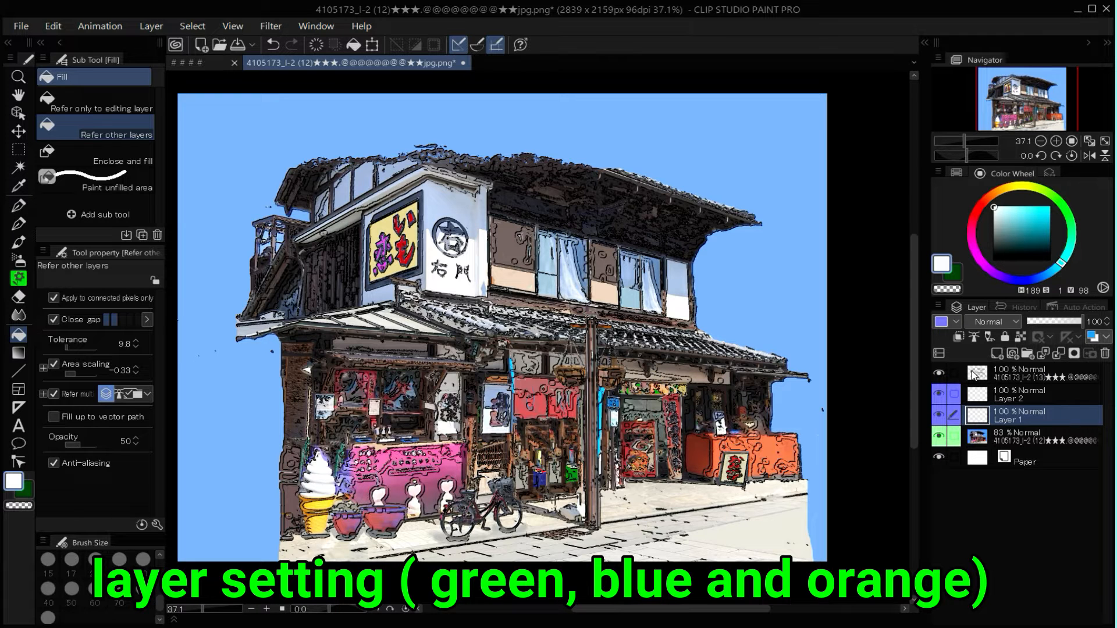
Step: Set the line drawing as the reference layer and add an orange-marked raster layer above it
click(977, 374)
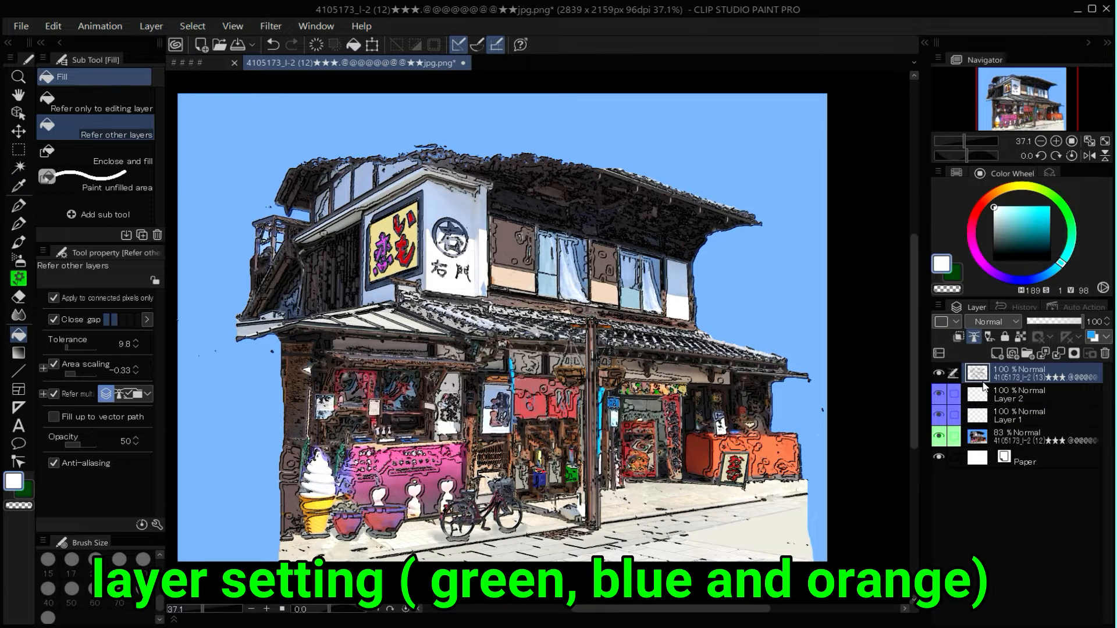
click(988, 398)
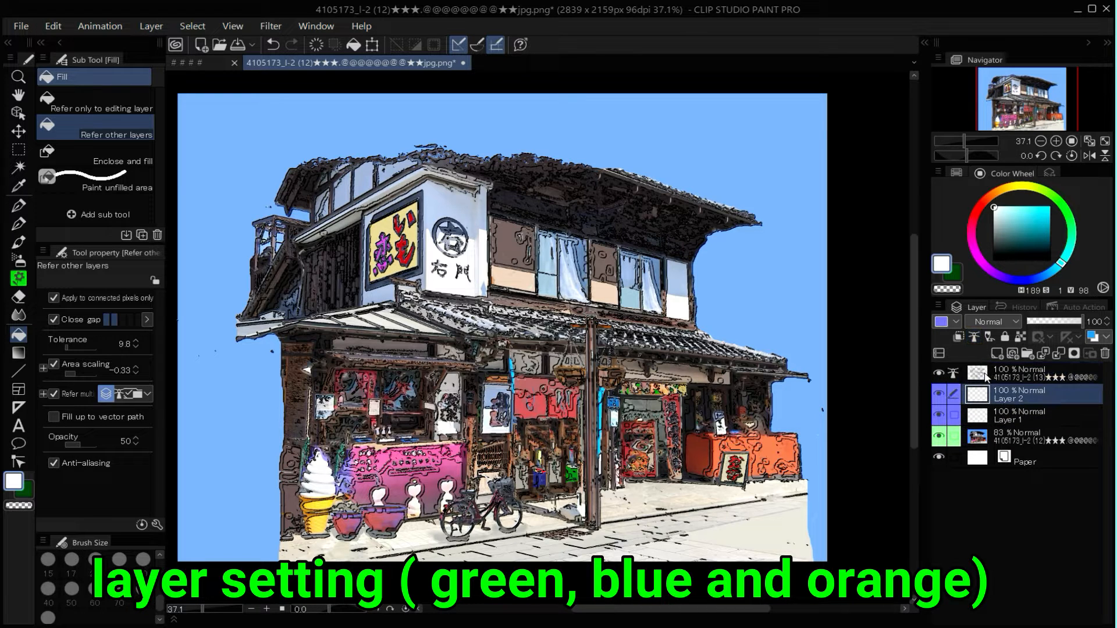
click(986, 376)
click(1002, 353)
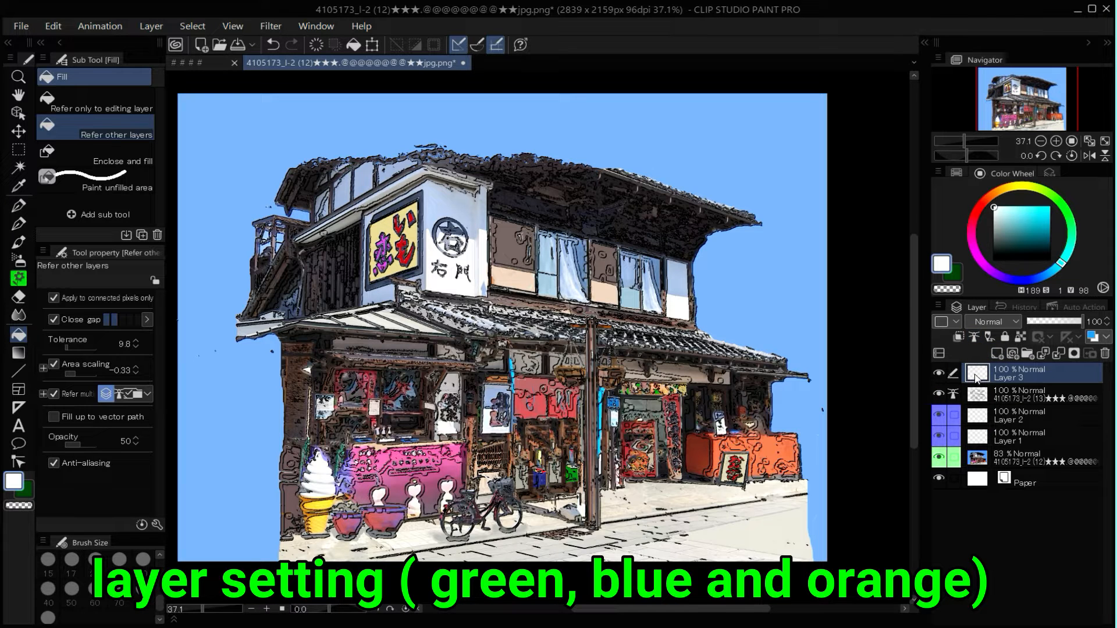
click(948, 322)
click(989, 369)
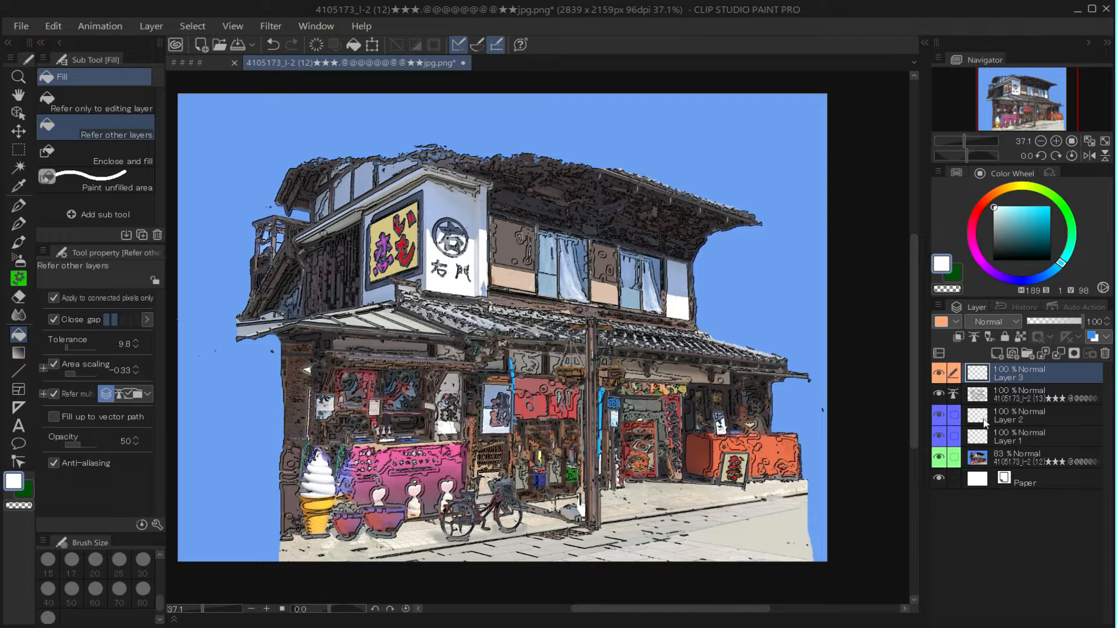
Step: On Layer 1, paint the lower tiled roof teal (H 189, S 54, V 79) with the Soft airbrush at size 15
click(979, 436)
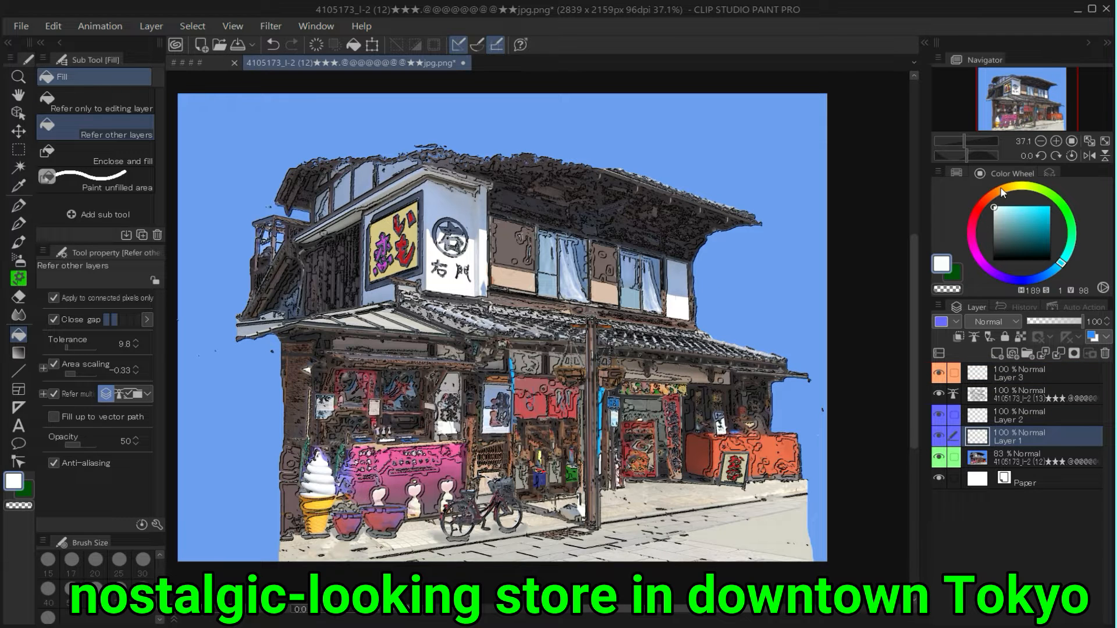
click(1036, 223)
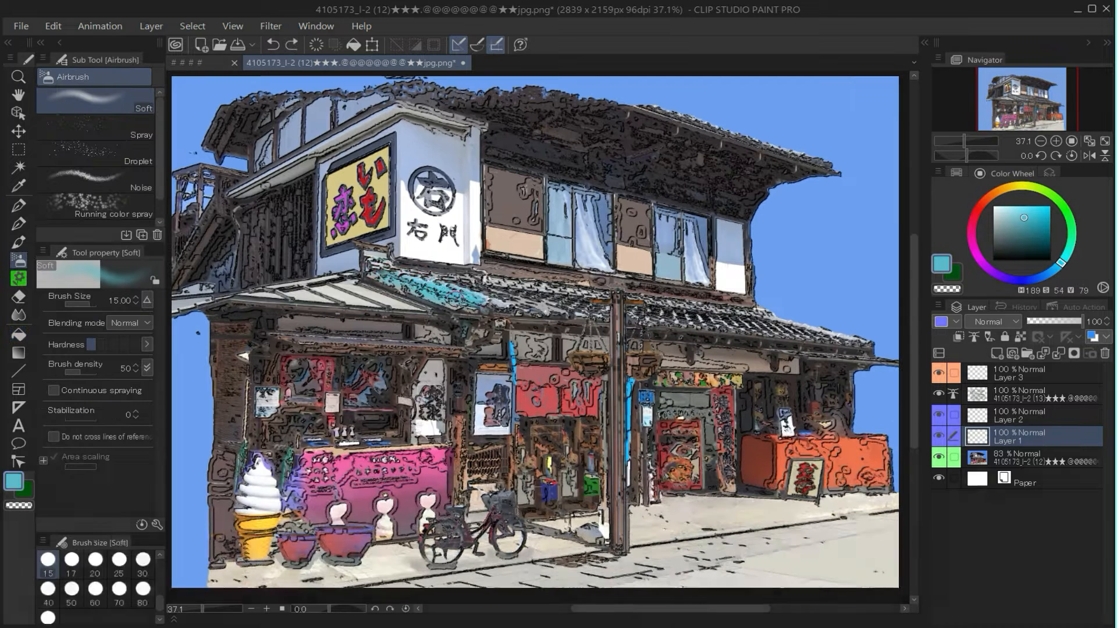
mouse_move(408, 277)
mouse_down()
mouse_move(372, 267)
mouse_move(838, 338)
mouse_move(687, 320)
mouse_up()
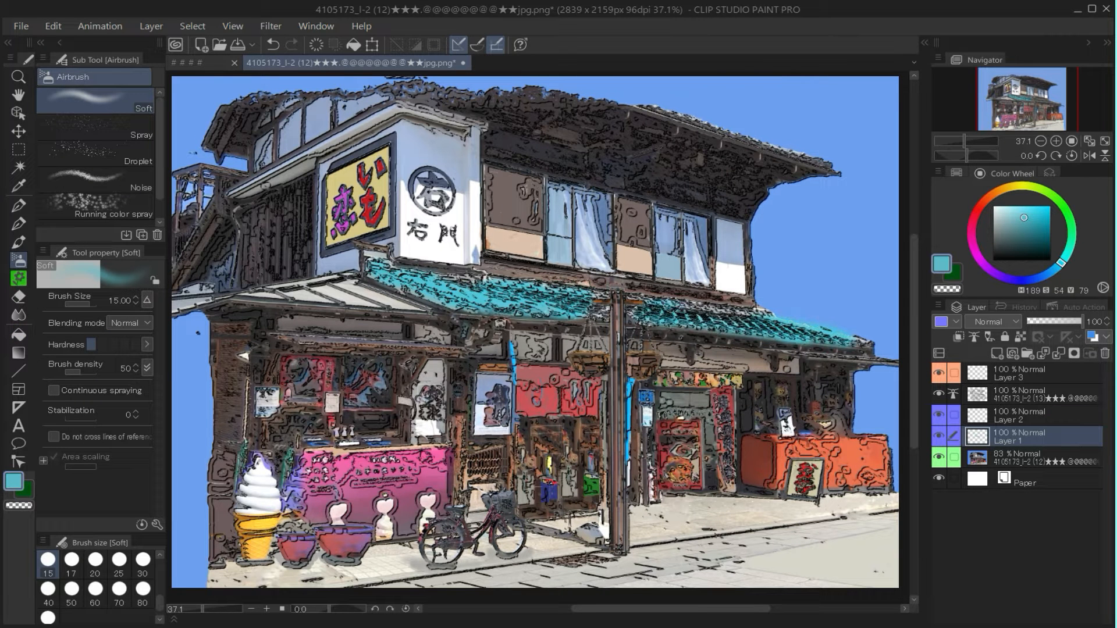
Step: Fill the striped awning roof over the storefront with light orange (H 37, S 63, V 90)
click(1002, 190)
click(1008, 211)
click(19, 335)
click(1030, 211)
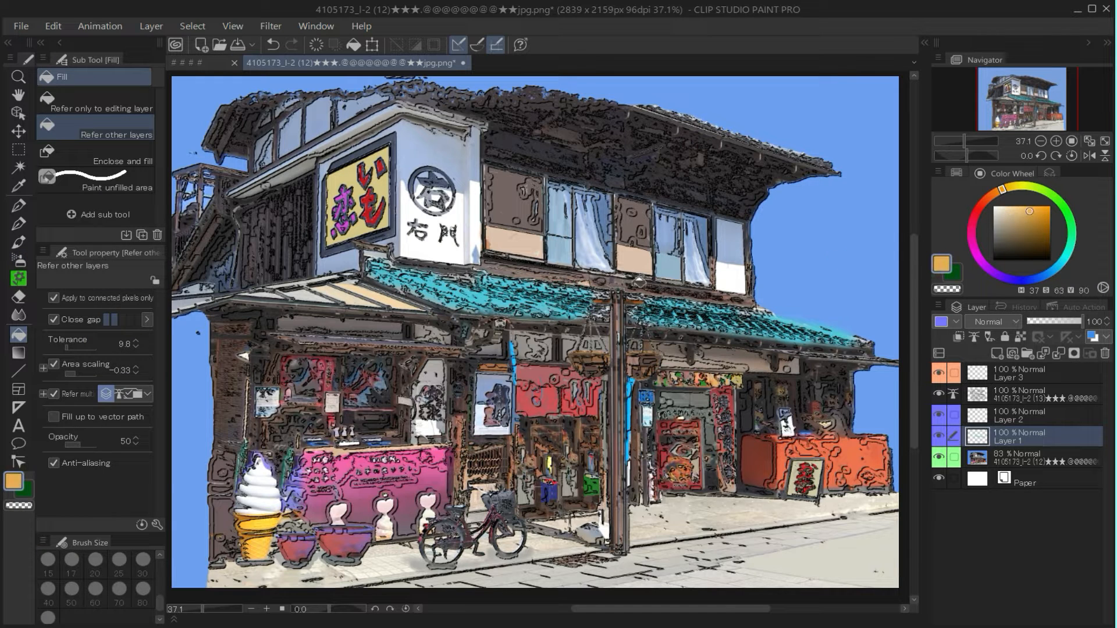
click(296, 284)
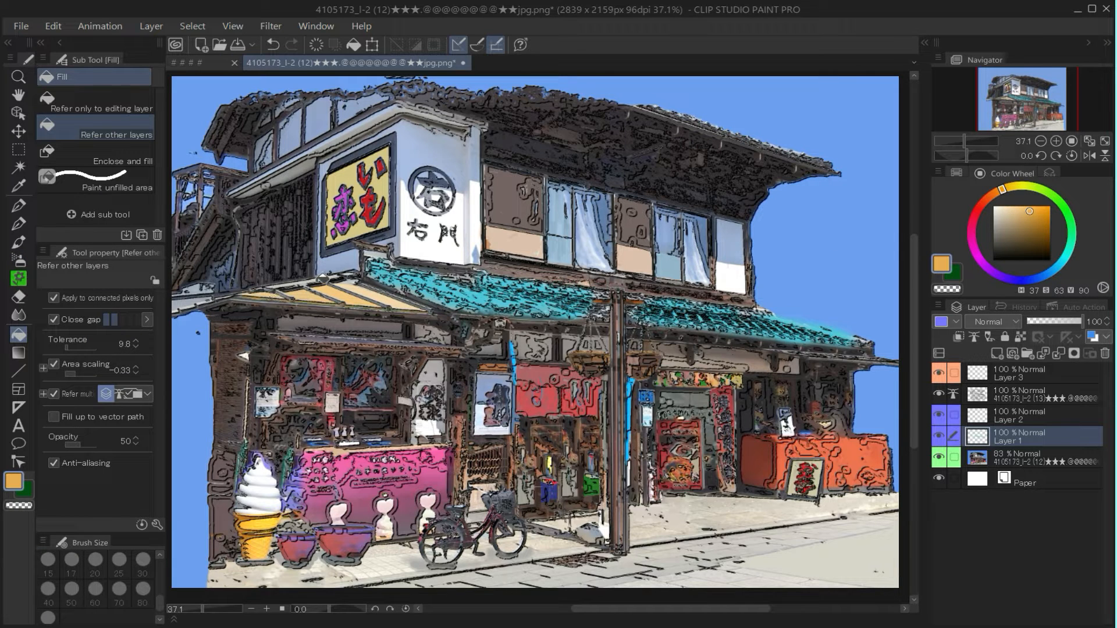
click(349, 283)
Step: Fill the upper-floor wooden lattice and the timbers beside it with orange, brown and tan tones
click(280, 250)
click(1017, 229)
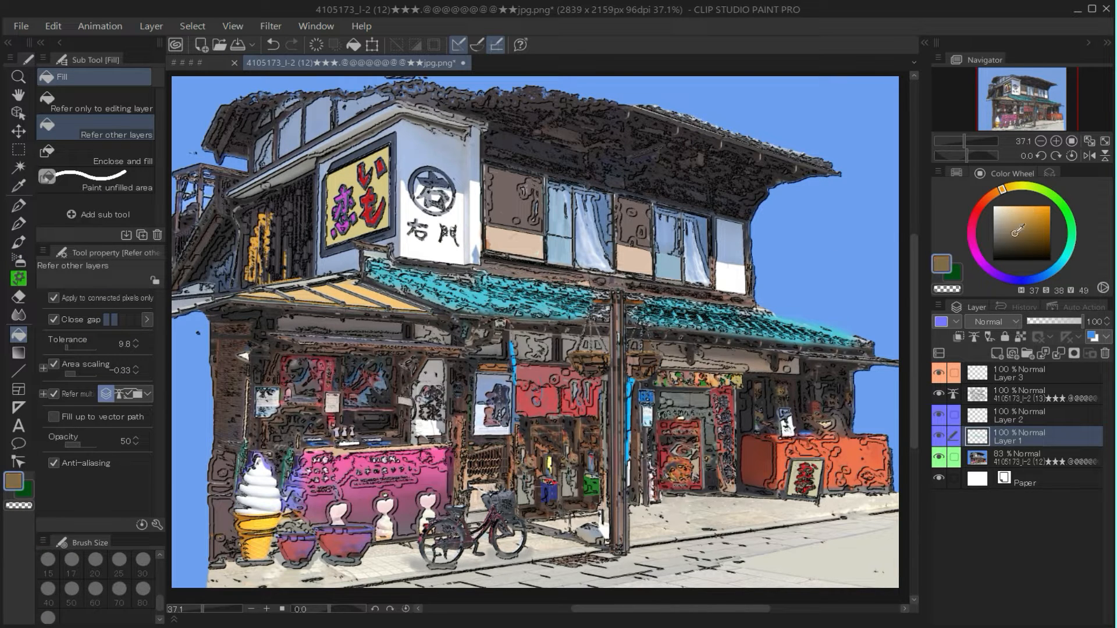
click(262, 245)
click(301, 237)
click(202, 249)
click(192, 272)
click(247, 250)
click(1019, 222)
click(288, 205)
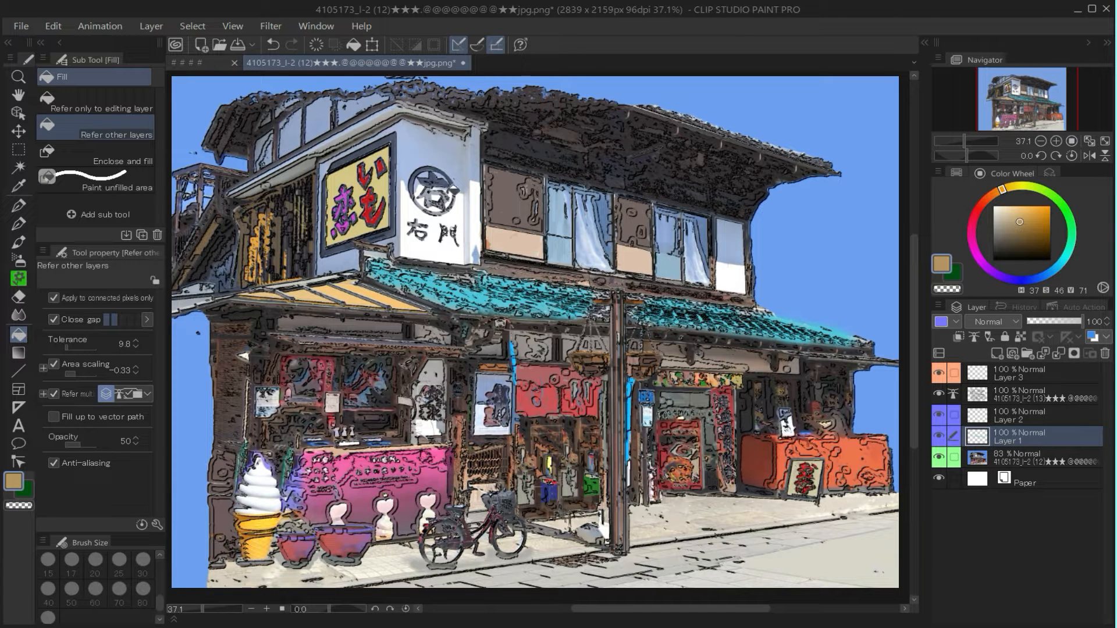
Step: Fill the underside of the upper eaves with tan and shade its darkest area with a dark brown Soft airbrush
click(551, 162)
click(729, 205)
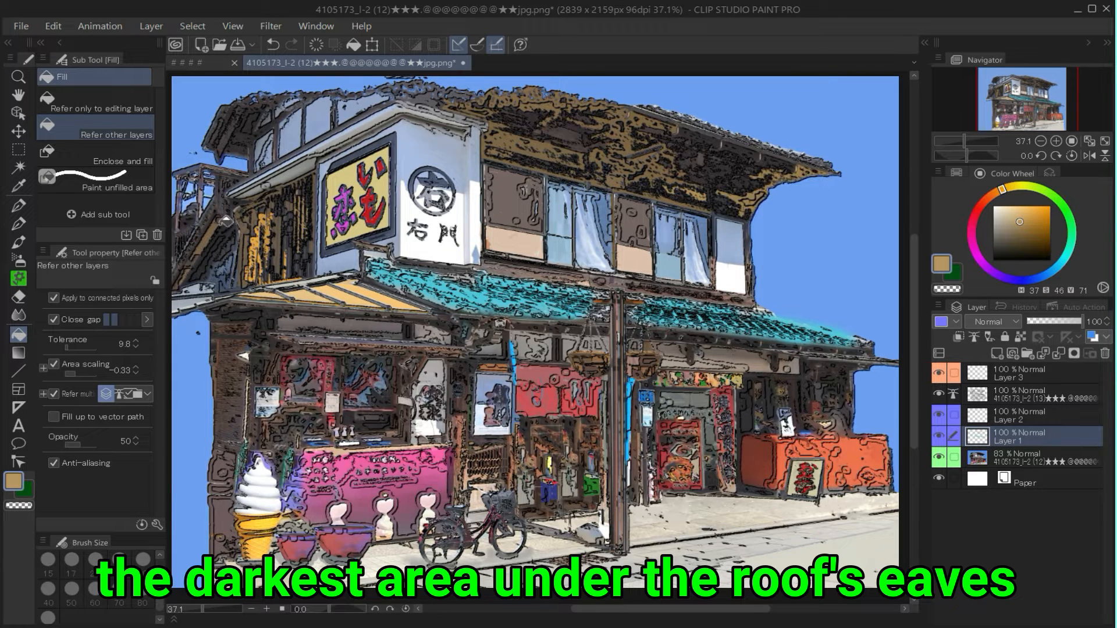
click(19, 260)
click(1010, 254)
mouse_move(533, 104)
mouse_down()
mouse_move(643, 120)
mouse_move(811, 170)
mouse_move(540, 126)
mouse_move(758, 190)
mouse_move(487, 121)
mouse_move(696, 144)
mouse_move(757, 195)
mouse_move(675, 174)
mouse_move(705, 185)
mouse_up()
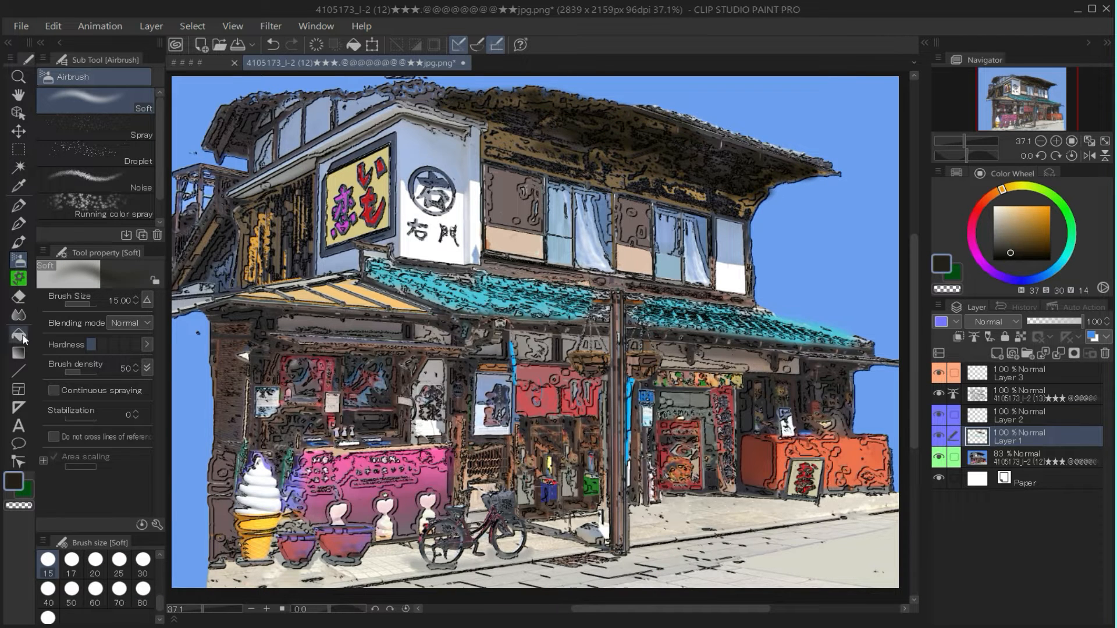
Step: Fill the wooden strip above the upper-floor windows with light orange (H 37, S 51, V 87)
click(22, 336)
click(1022, 213)
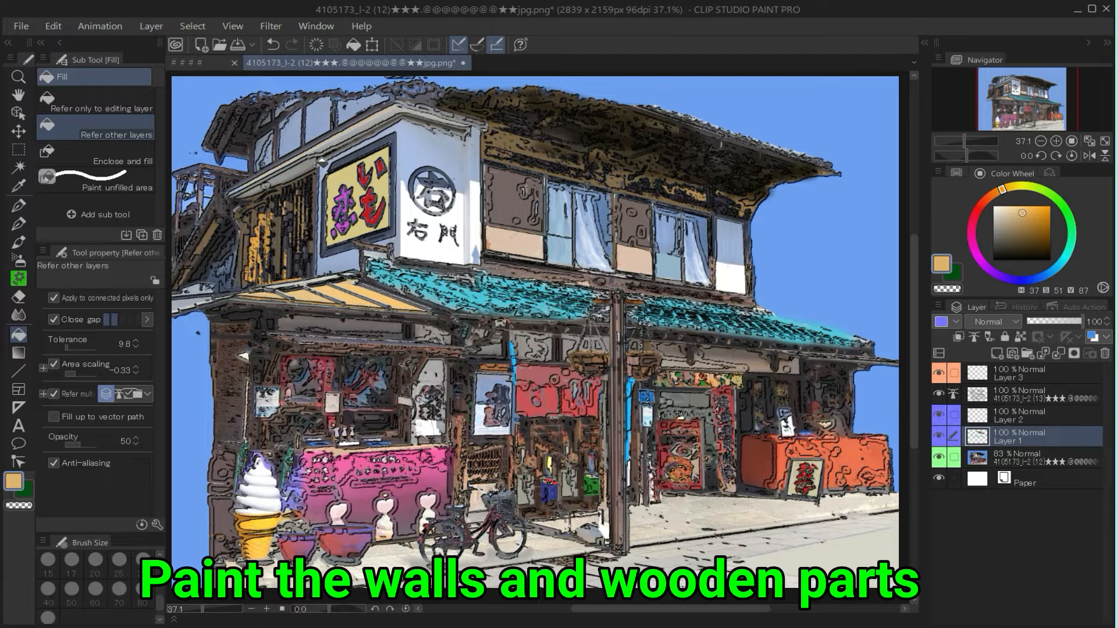
click(555, 169)
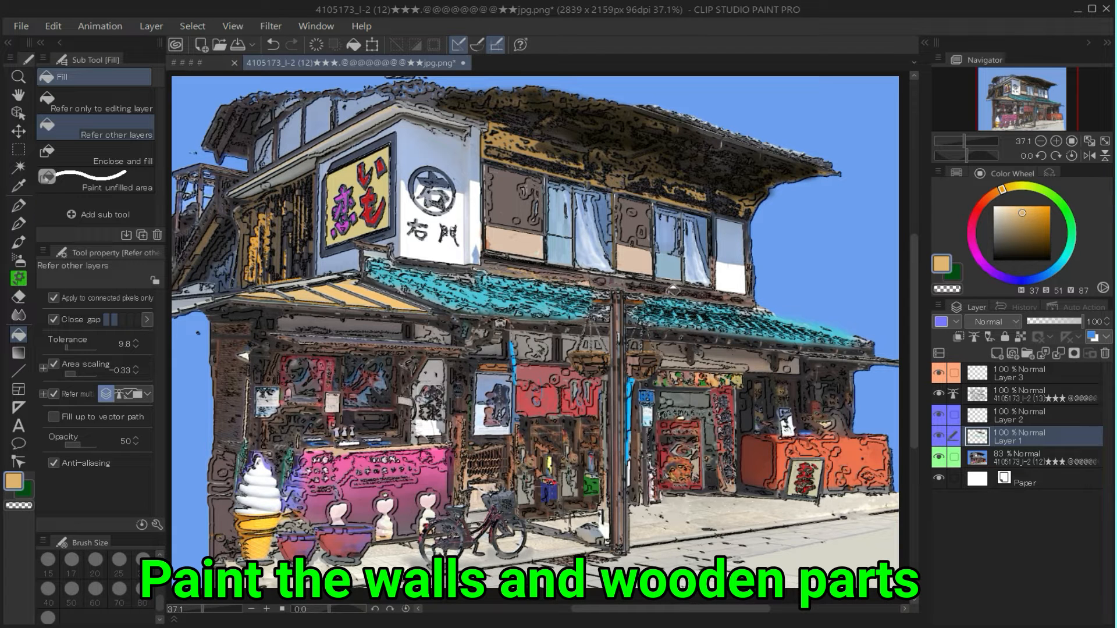
Step: Fill the upper-floor window and gable panels with light blue and the wall strip under the lower eaves with grey
click(1055, 269)
click(1006, 210)
click(514, 206)
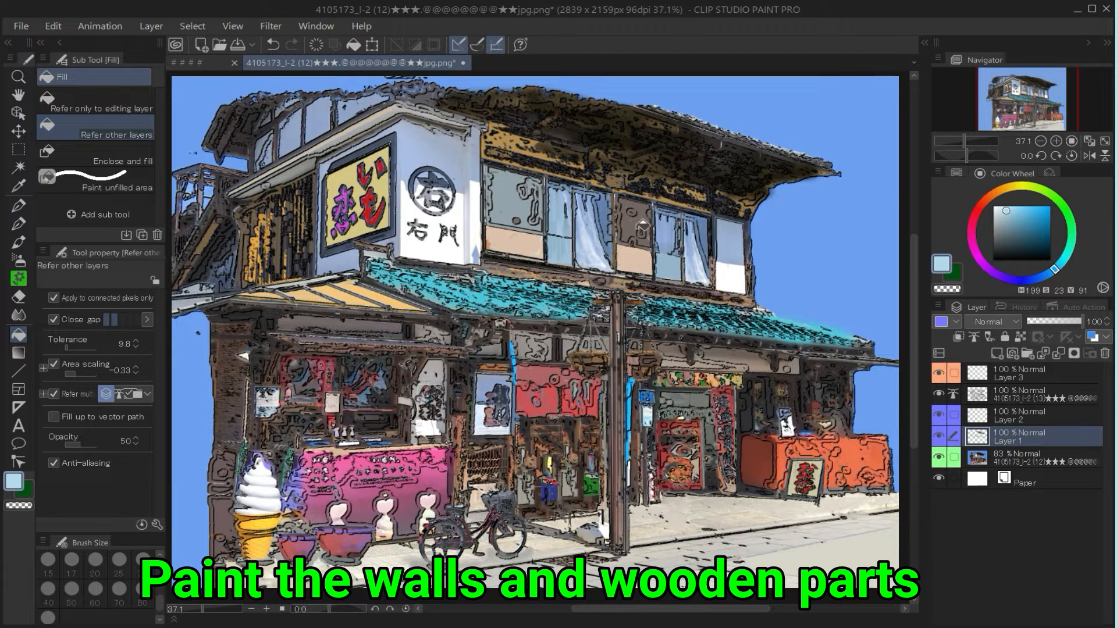
click(636, 226)
click(292, 129)
click(318, 118)
click(353, 110)
click(993, 224)
click(707, 367)
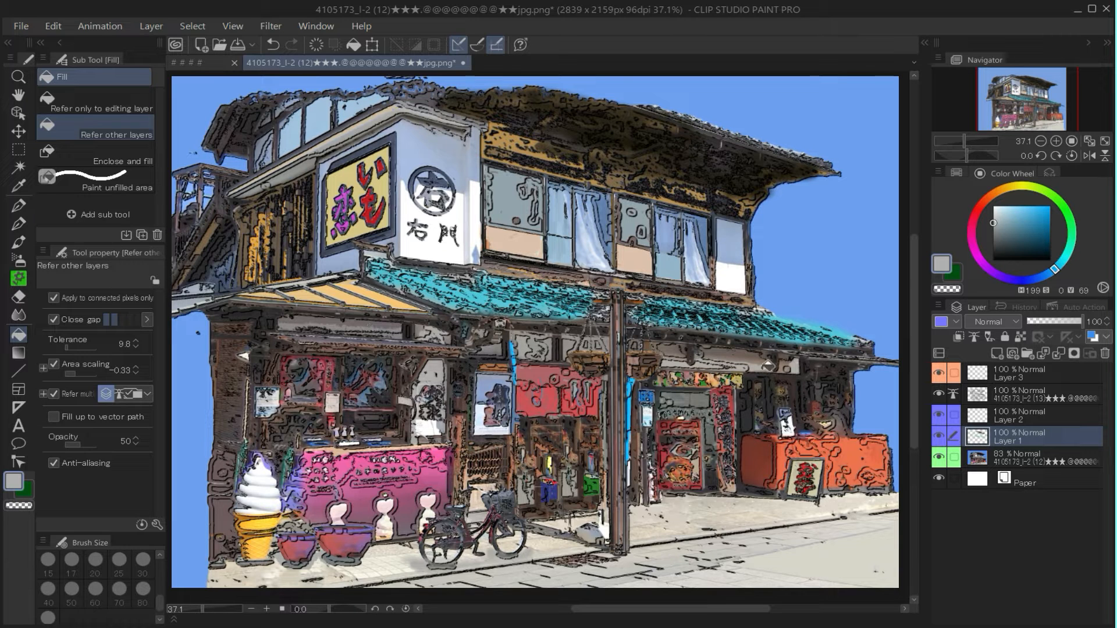
Step: On Layer 2, fill parts of the pink counter, red entrance curtain and orange counter with pale yellow (H 42, S 26, V 88)
click(1009, 419)
click(1006, 188)
click(1008, 213)
click(382, 505)
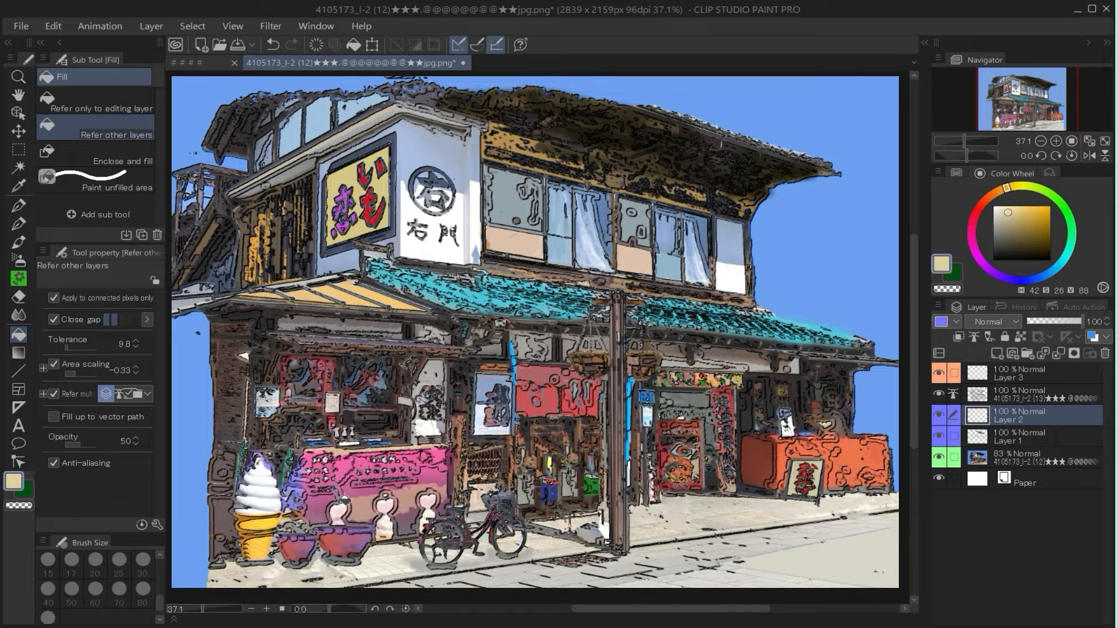
click(318, 508)
click(549, 376)
click(880, 467)
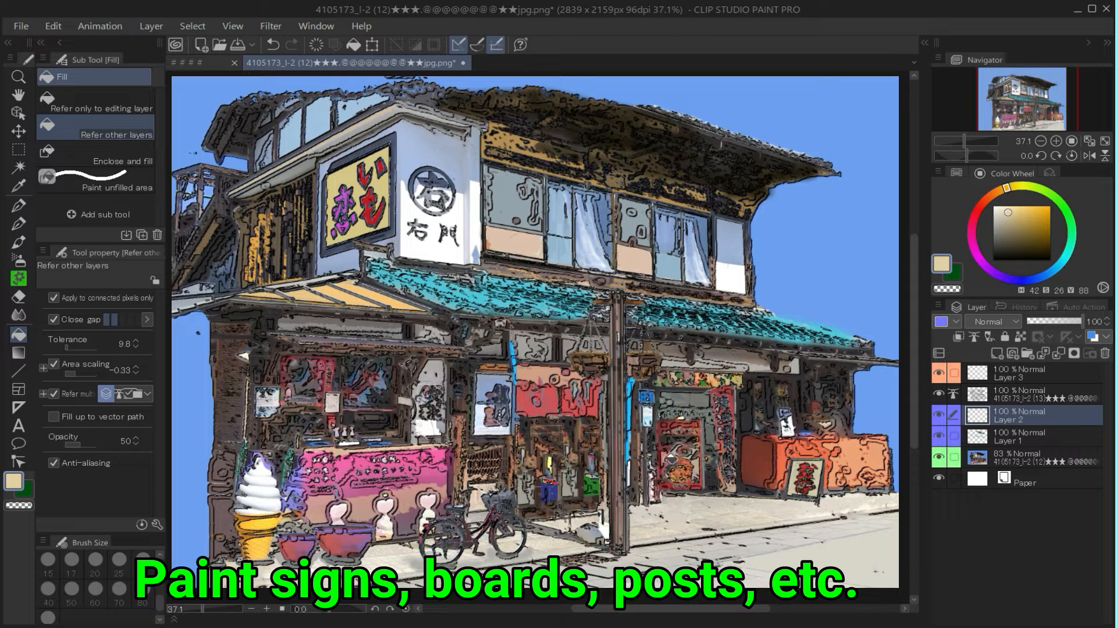
Step: Raise the photo layer's opacity to 93 percent
click(1028, 463)
drag(1070, 325, 1078, 320)
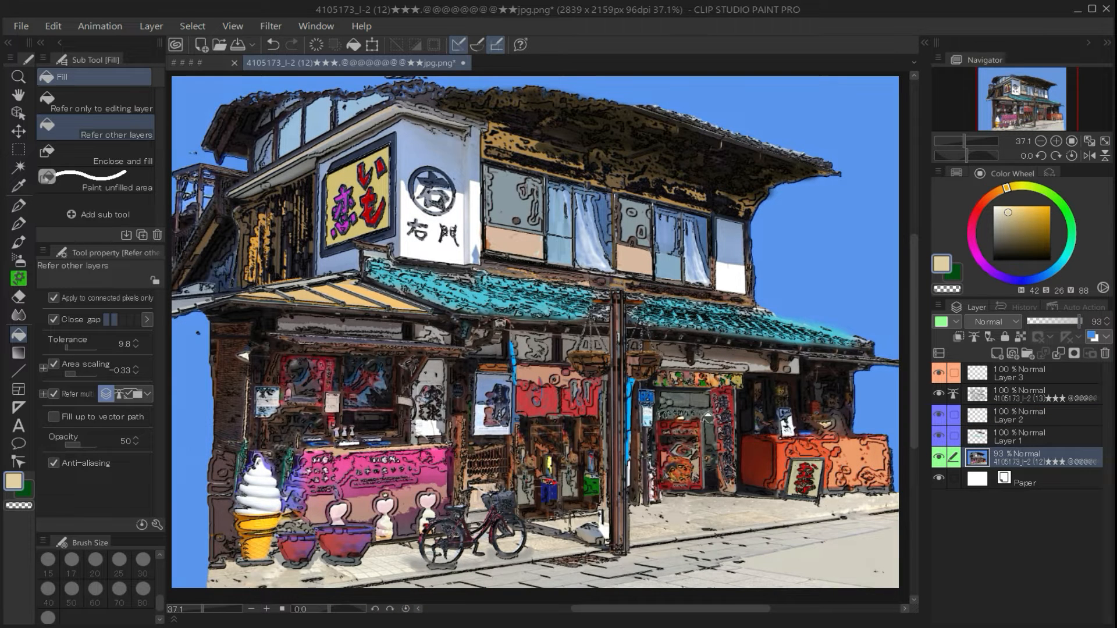
Step: On Layer 2, fill the tall post in front of the shop with light blue (H 190, S 32, V 90)
click(984, 423)
click(1059, 264)
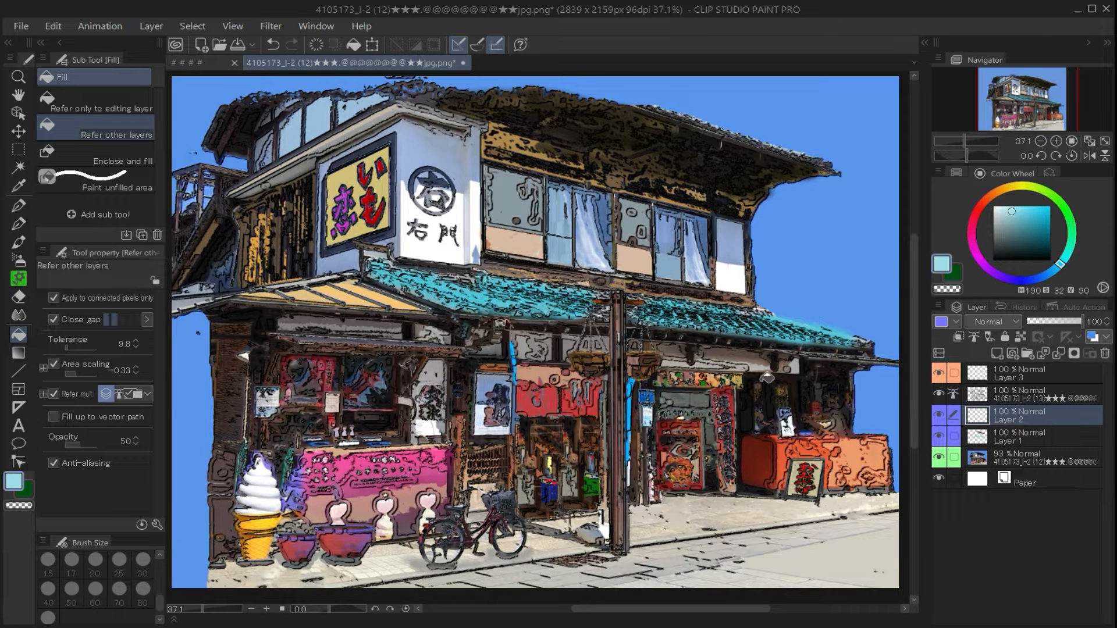
click(619, 469)
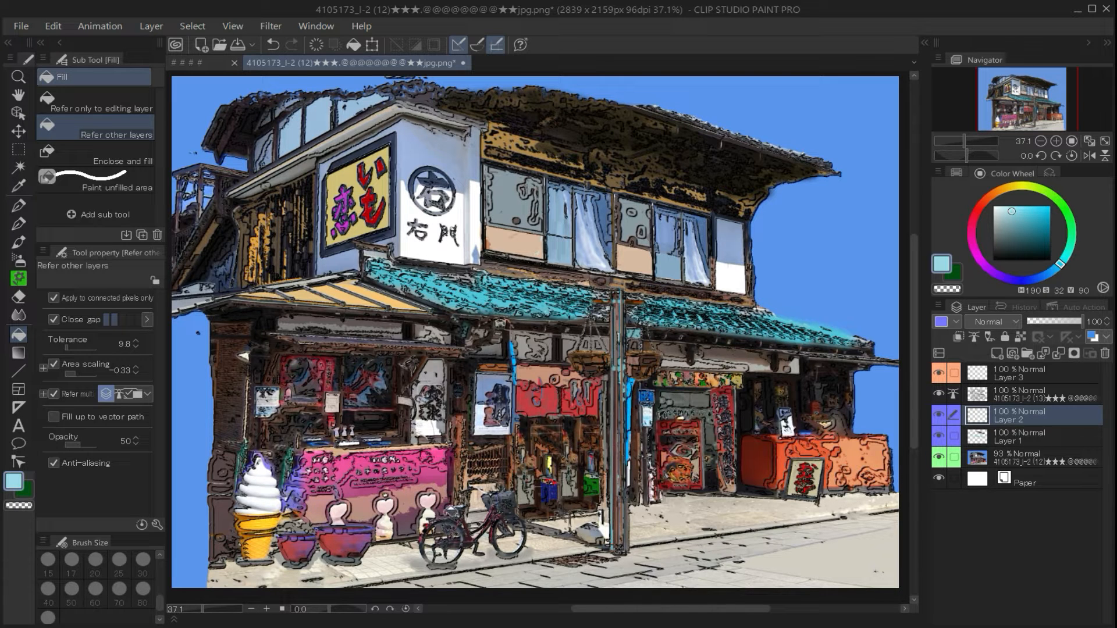
Step: Fill the area above the shop entrance with pale grey and undo the extra fill under the awning
click(997, 211)
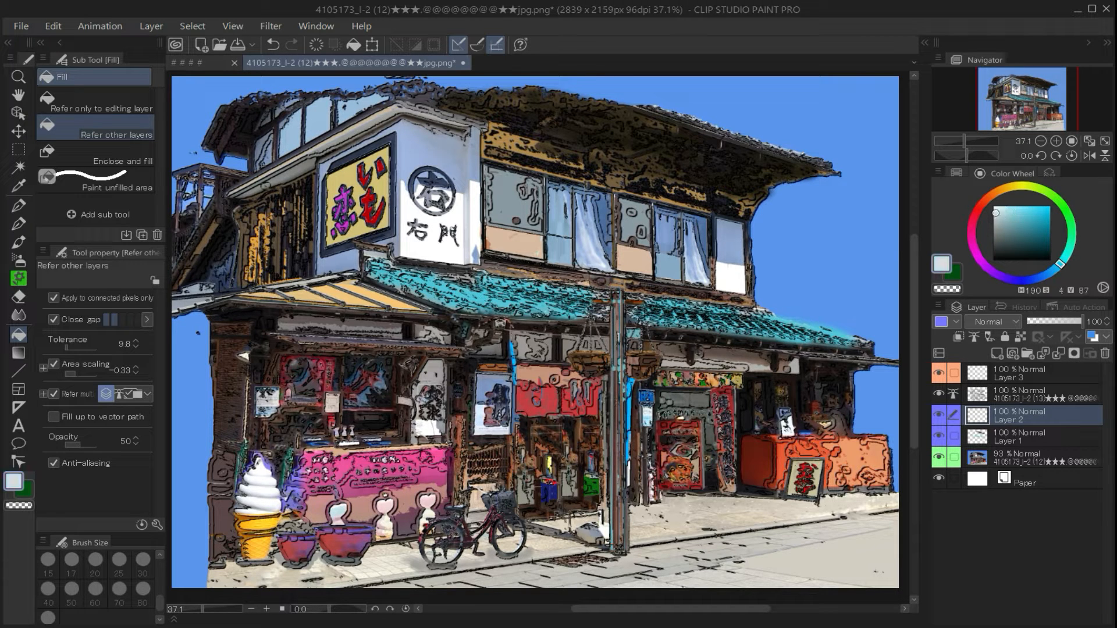
click(676, 386)
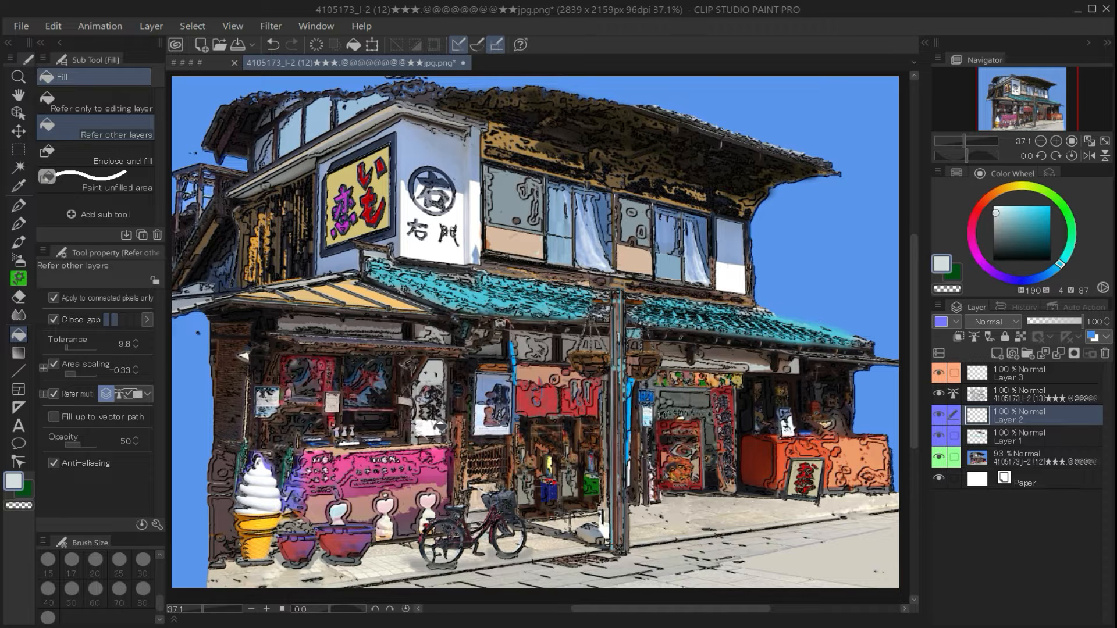
click(291, 347)
click(270, 46)
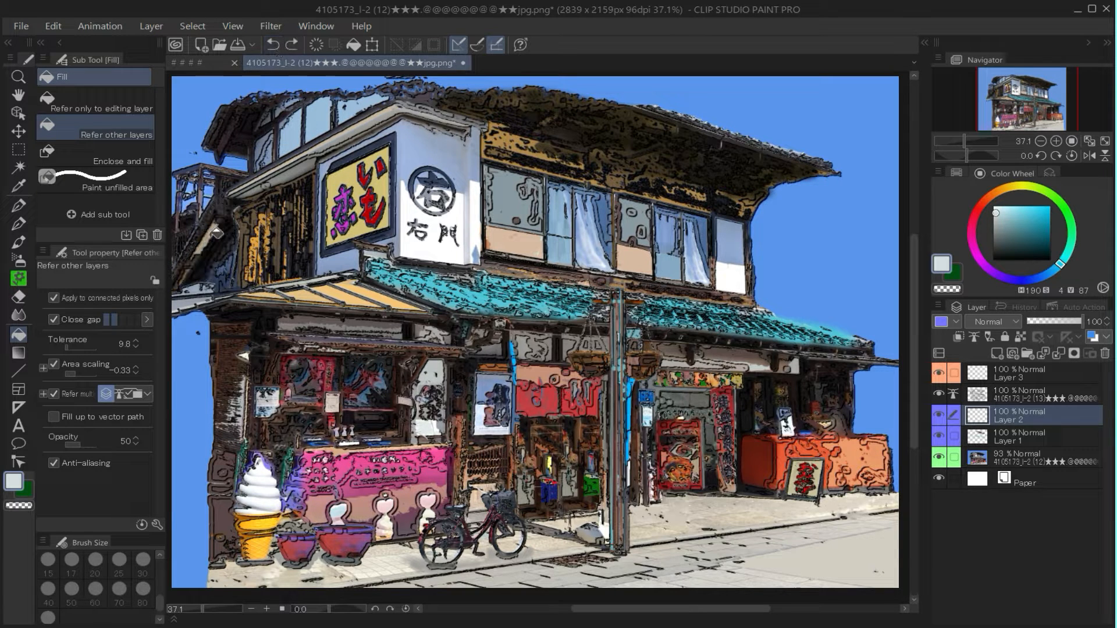
Step: Fill the wall section beneath the yellow sign and the upper-floor window panels with white
click(994, 208)
click(378, 261)
click(999, 190)
drag(1029, 220, 1023, 208)
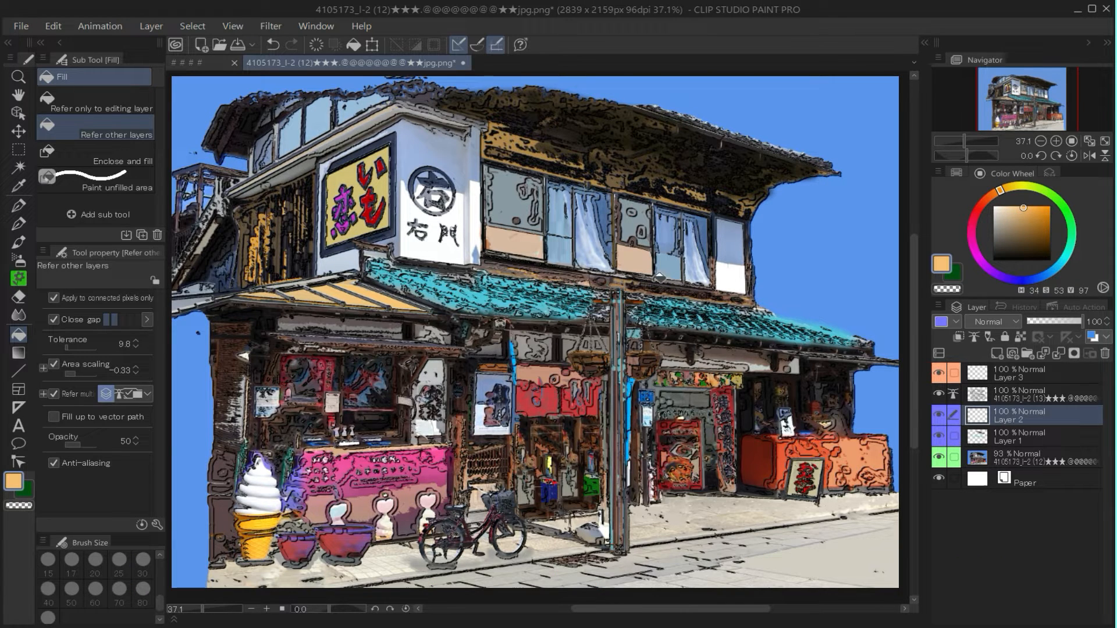
click(995, 204)
click(644, 224)
click(518, 207)
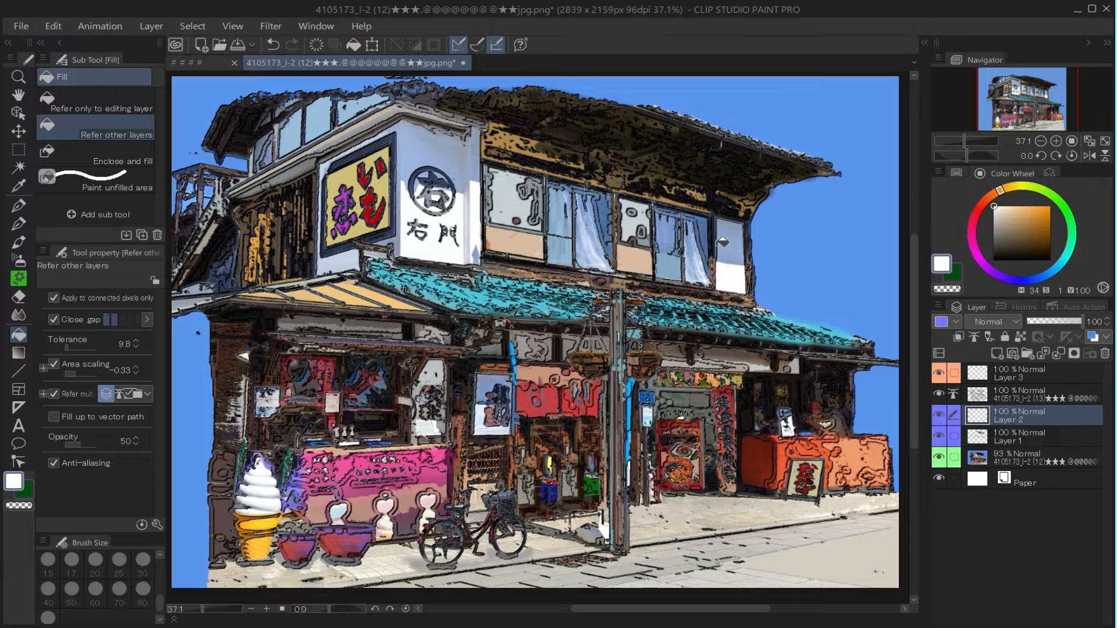
Step: Fill the upper-floor lace curtains with white and the window panes with light blue (H 202, S 39, V 94)
click(598, 257)
click(706, 270)
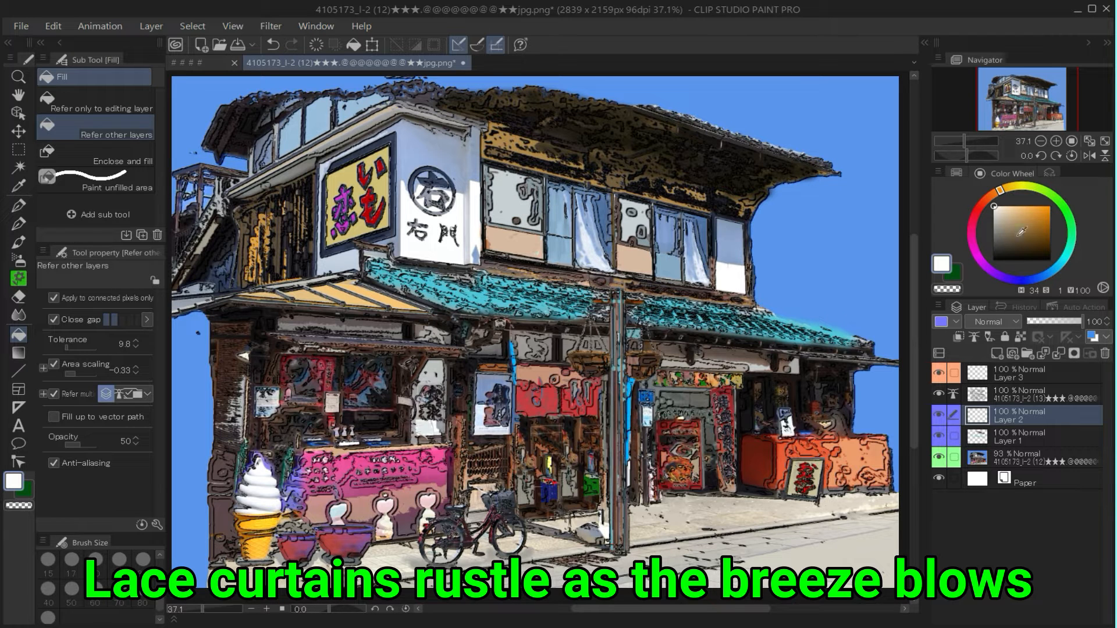
click(1053, 270)
click(1015, 209)
click(737, 233)
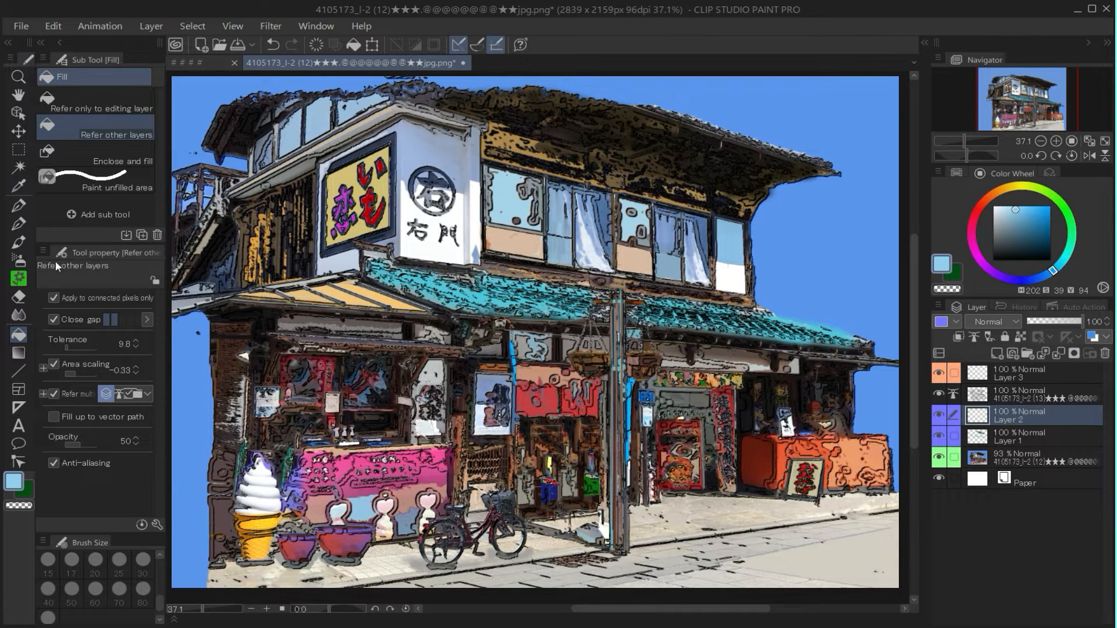
Step: Duplicate Layer 3 and, on Layer 3, paint green grass in the flowerpots and hanging baskets with the 草ざっくり brush at size 17
click(18, 205)
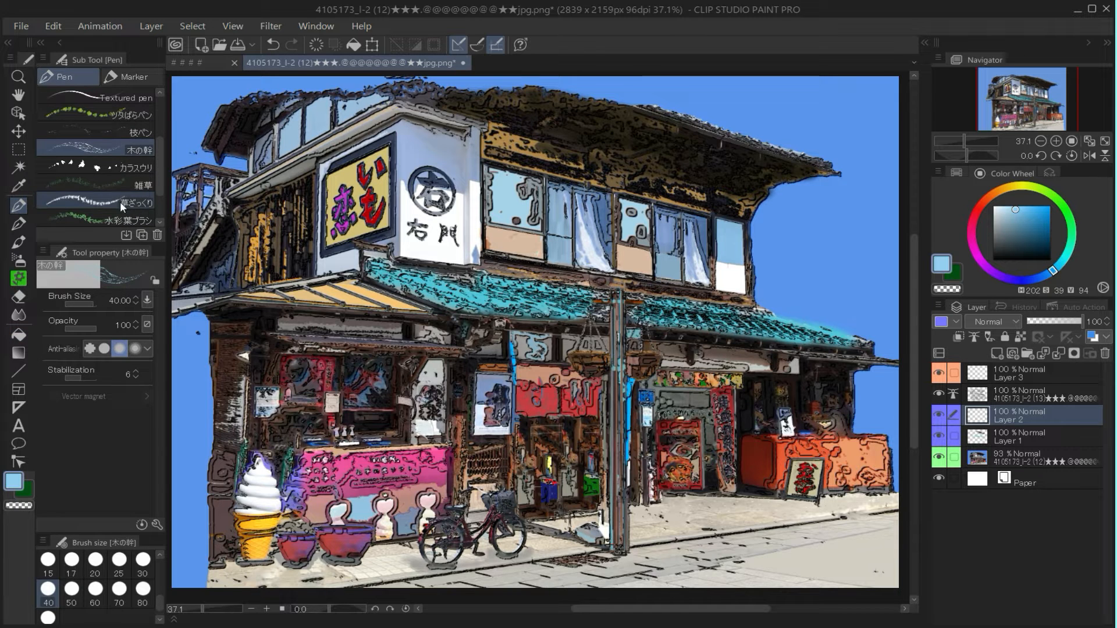
click(124, 203)
click(1005, 370)
right_click(1005, 370)
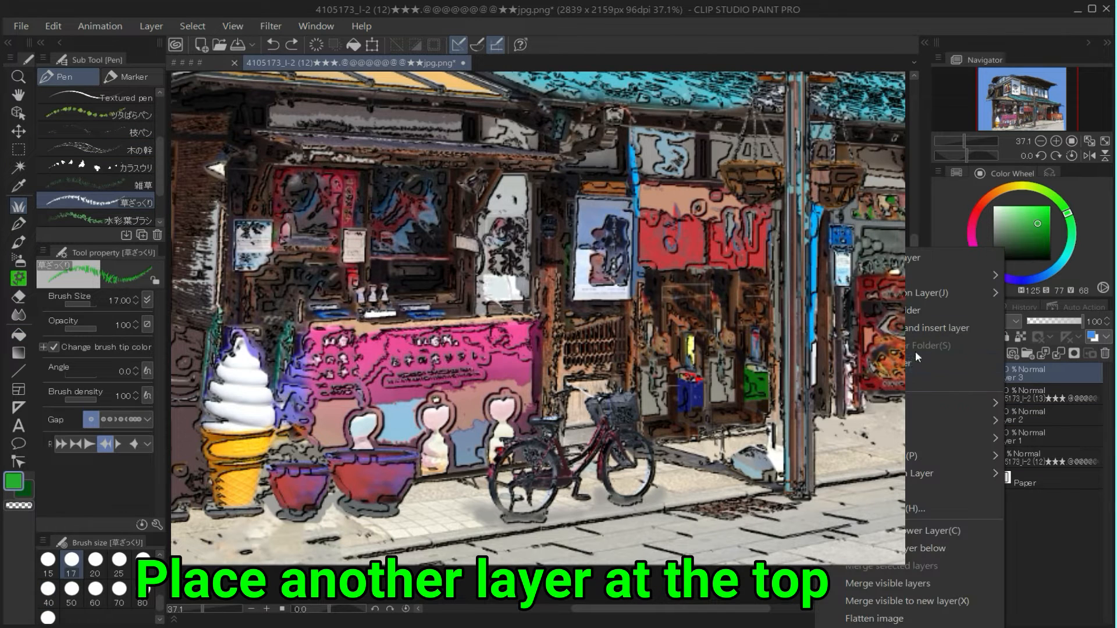
click(921, 363)
mouse_move(352, 448)
mouse_down()
mouse_move(378, 433)
mouse_move(406, 445)
mouse_move(381, 451)
mouse_up()
mouse_move(321, 457)
mouse_down()
mouse_move(266, 460)
mouse_move(323, 461)
mouse_up()
drag(738, 170, 860, 167)
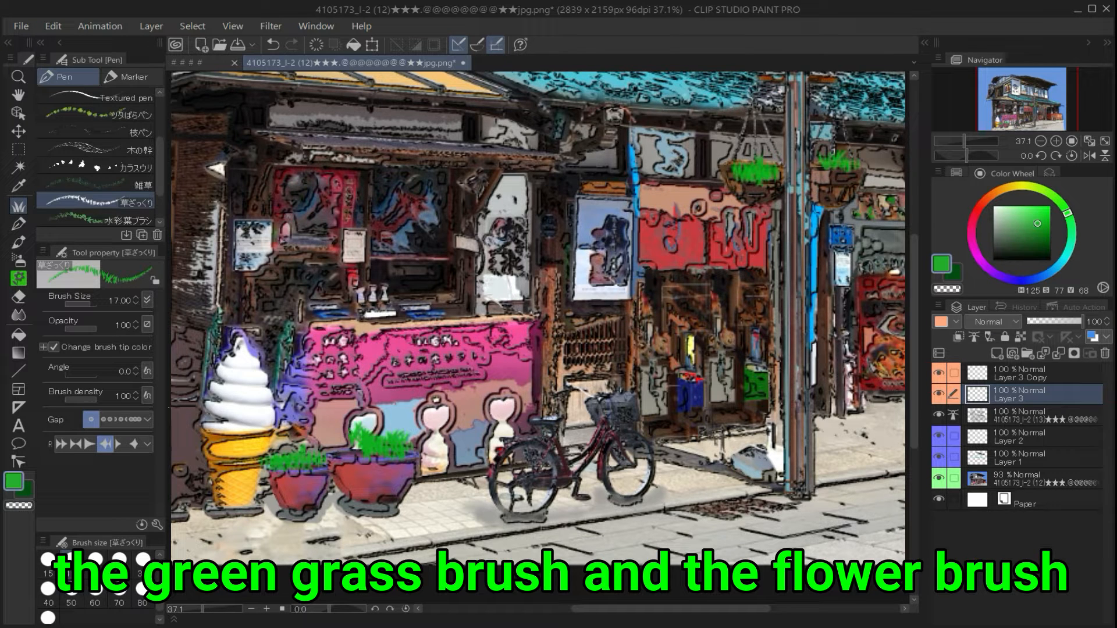
Step: Paint pink flowers over the grass in the two pots and the hanging basket with the オールドローズ brush at size 6
scroll(70, 208, down, 2)
click(75, 191)
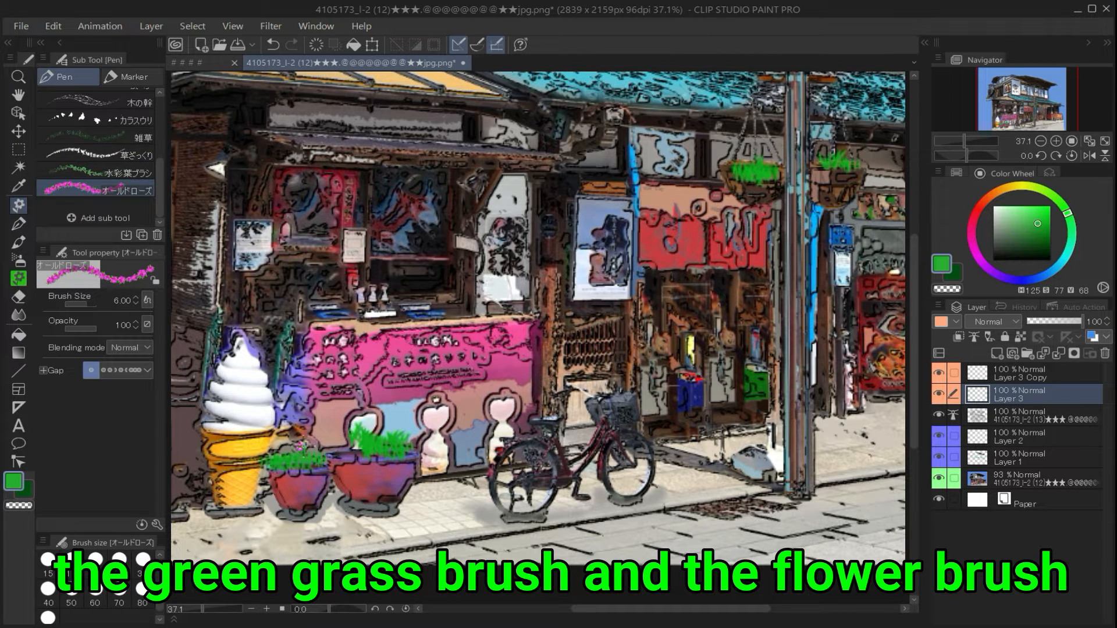
mouse_move(299, 448)
mouse_down()
mouse_move(317, 466)
mouse_move(388, 434)
mouse_up()
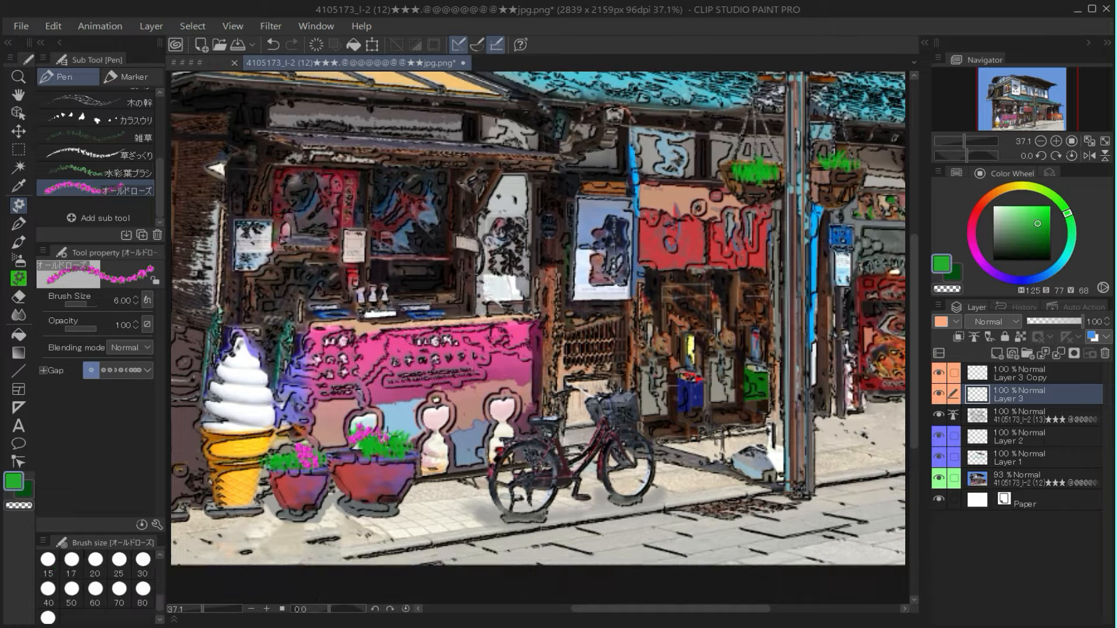
mouse_move(740, 163)
mouse_down()
mouse_move(737, 196)
mouse_move(717, 188)
mouse_move(761, 158)
mouse_move(783, 187)
mouse_up()
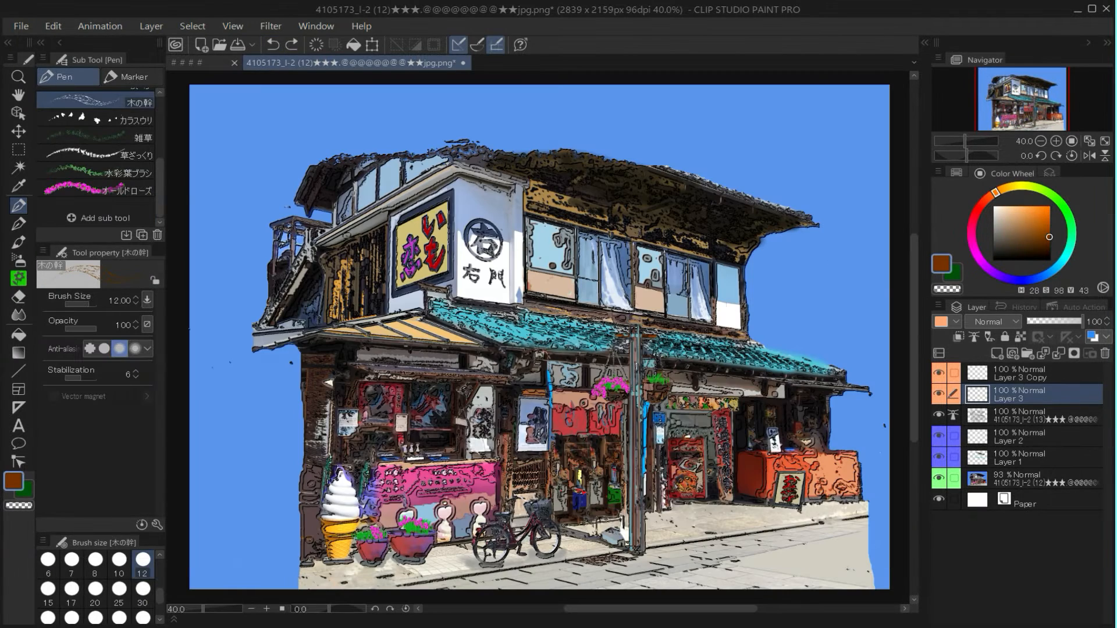
Step: Auto-select the sky with reference to all layers and expand the selection by 0.50 mm
key(w)
click(227, 167)
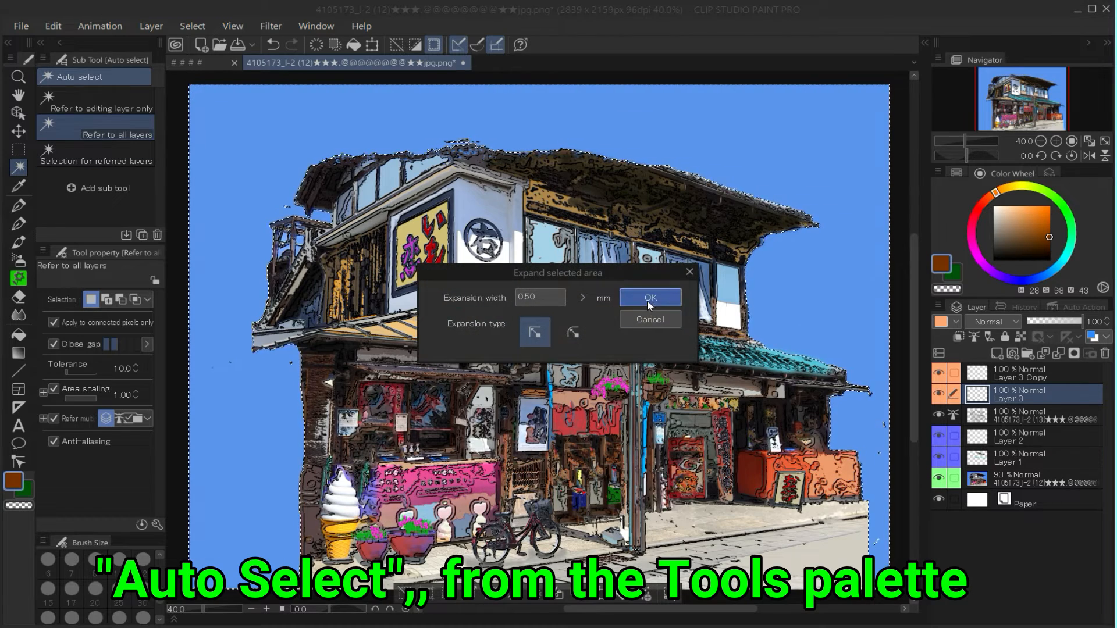
click(649, 298)
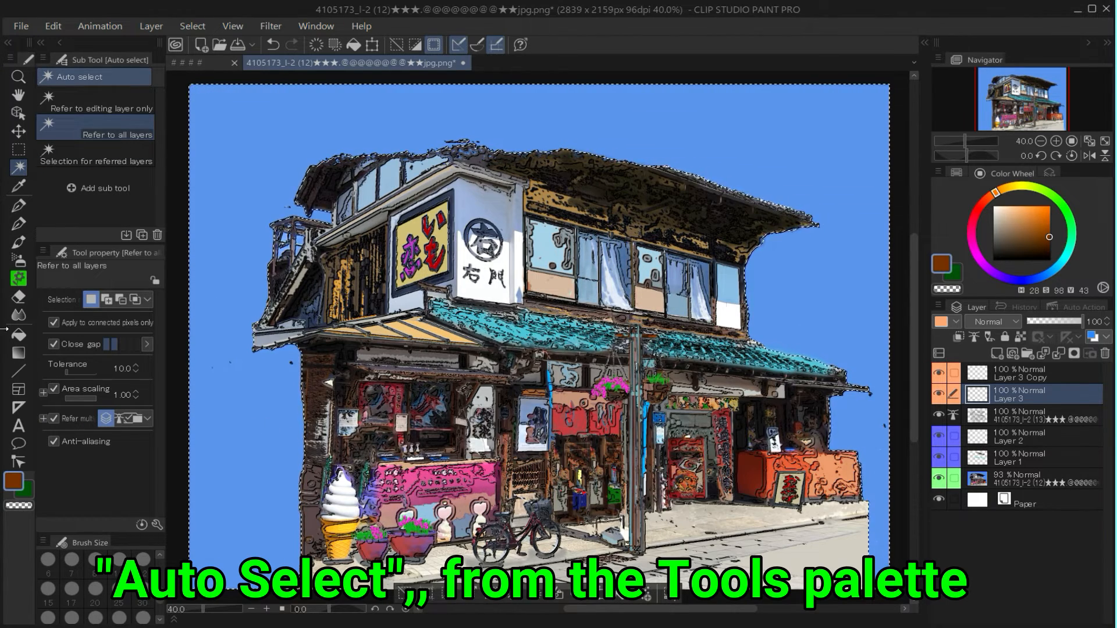
Step: Paint brown tree trunks in the sky on both sides of the shop with the 木の幹 brush, adding a side branch at size 30
click(18, 204)
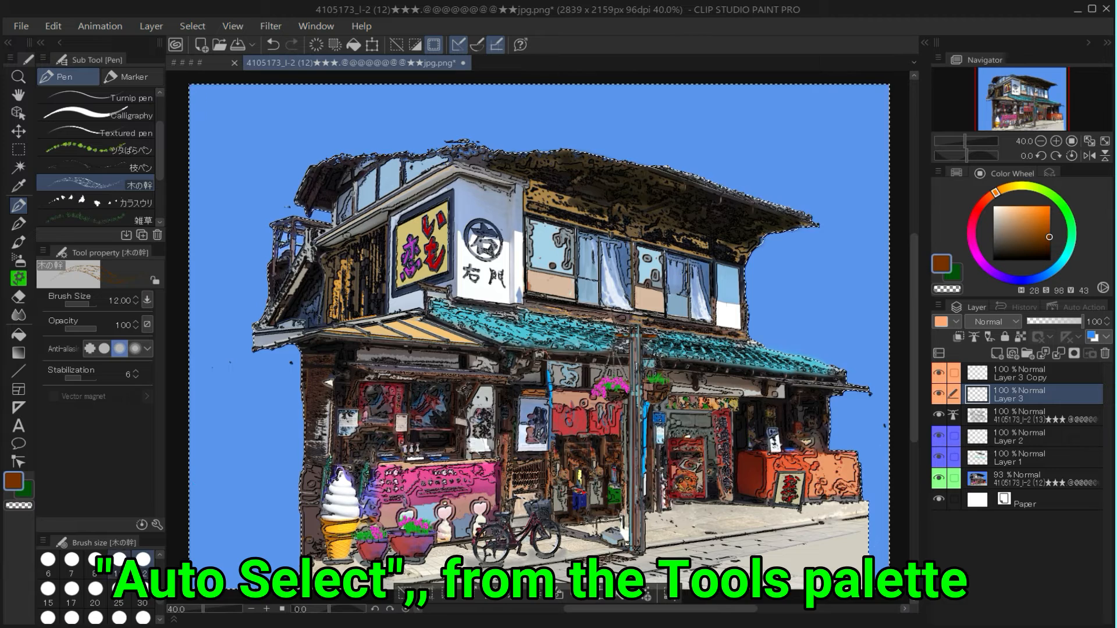
click(72, 618)
mouse_move(200, 510)
mouse_down()
mouse_move(228, 430)
mouse_move(280, 141)
mouse_move(428, 66)
mouse_up()
mouse_move(216, 442)
mouse_down()
mouse_move(223, 532)
mouse_move(205, 539)
mouse_move(216, 428)
mouse_up()
mouse_move(867, 280)
mouse_down()
mouse_move(864, 343)
mouse_move(860, 132)
mouse_up()
click(143, 559)
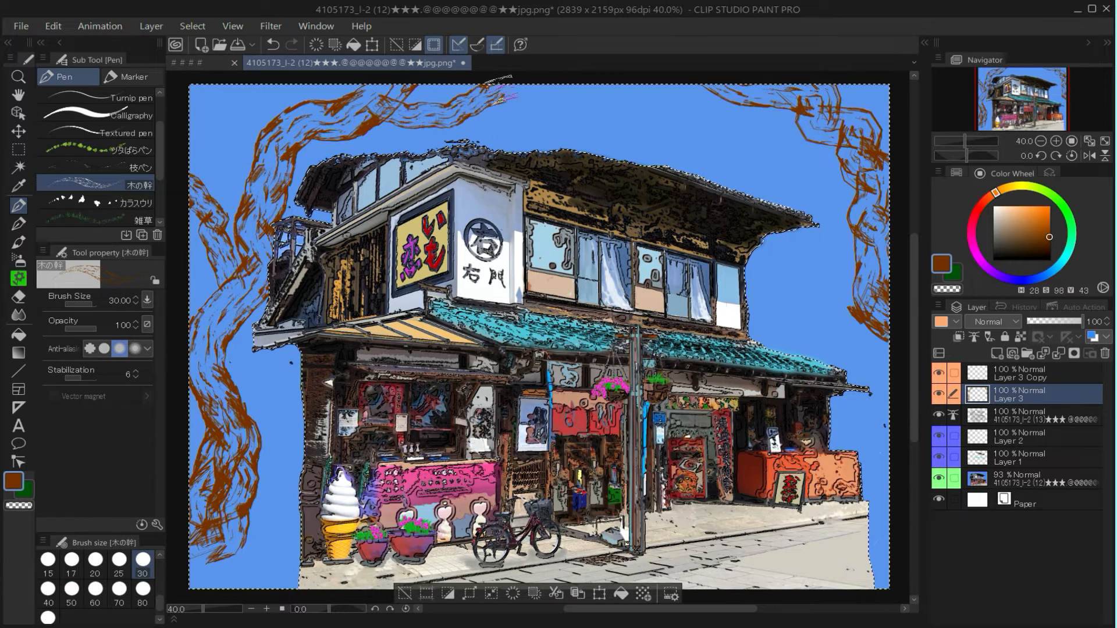
drag(844, 175, 798, 170)
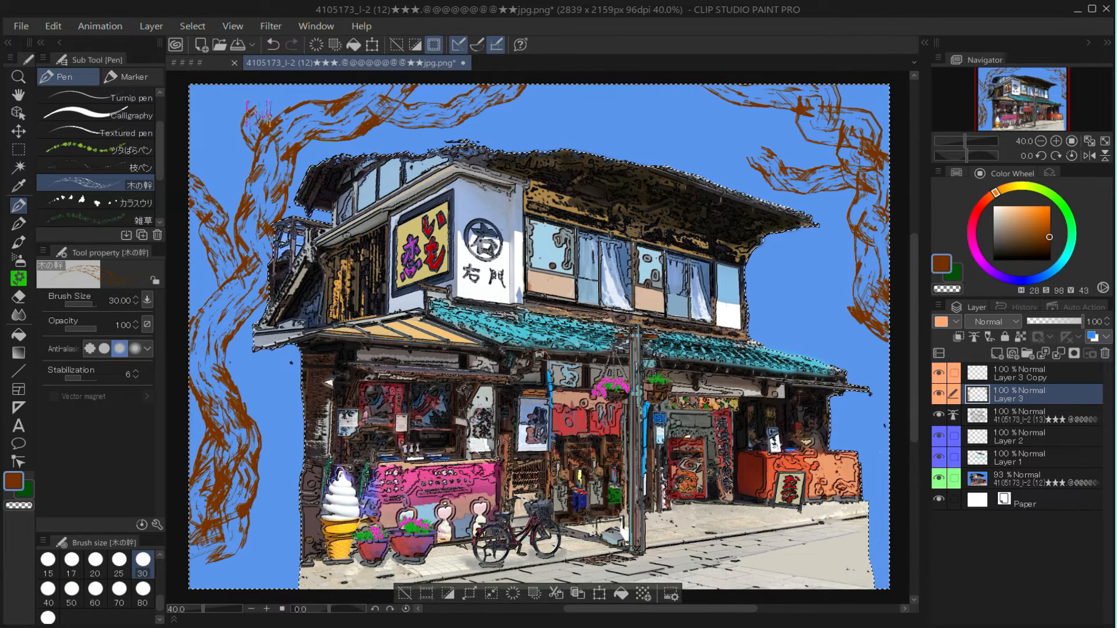
Step: Paint thin brown branches above the roof and beside the right wall with the 木の幹 brush at size 12
scroll(73, 589, up, 1)
click(143, 561)
drag(580, 133, 627, 159)
drag(782, 160, 635, 92)
drag(747, 121, 758, 146)
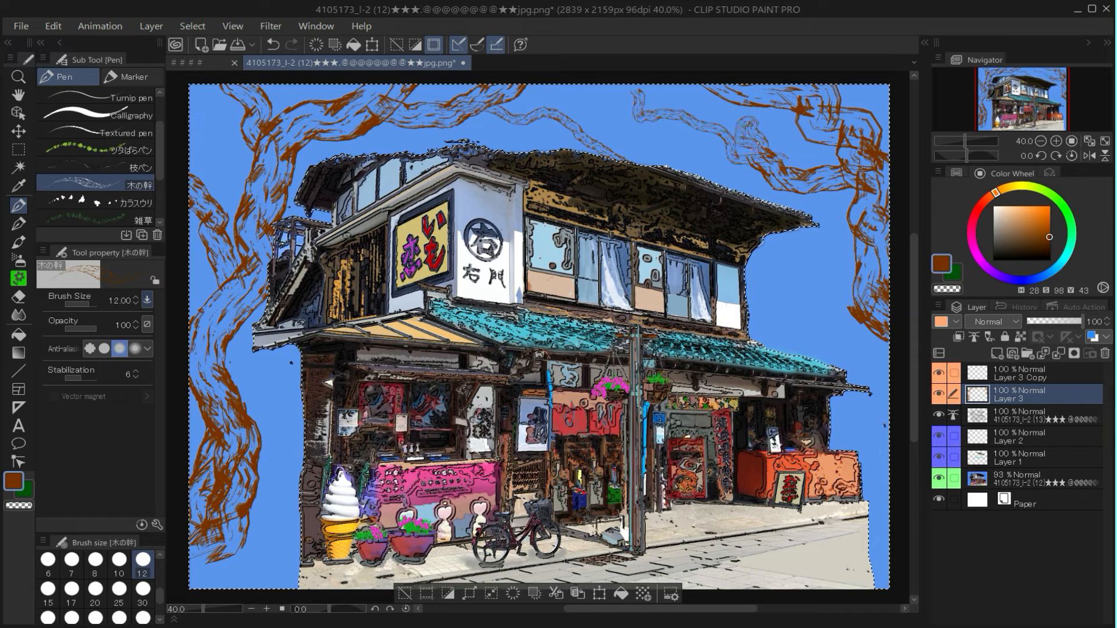
mouse_move(773, 298)
mouse_down()
mouse_move(818, 289)
mouse_move(796, 285)
mouse_move(785, 255)
mouse_move(763, 239)
mouse_up()
click(273, 44)
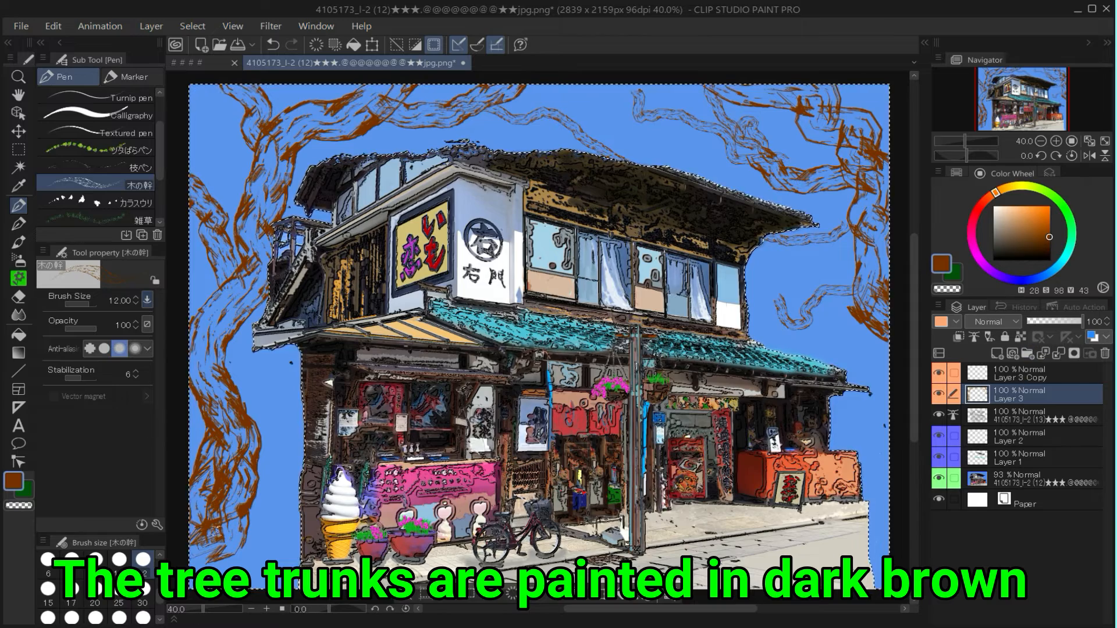
Step: Fill the left tree's trunk with brown and add orange fills (H 28, S 88, V 91) over sections of both trunks
click(19, 334)
click(224, 299)
click(1044, 211)
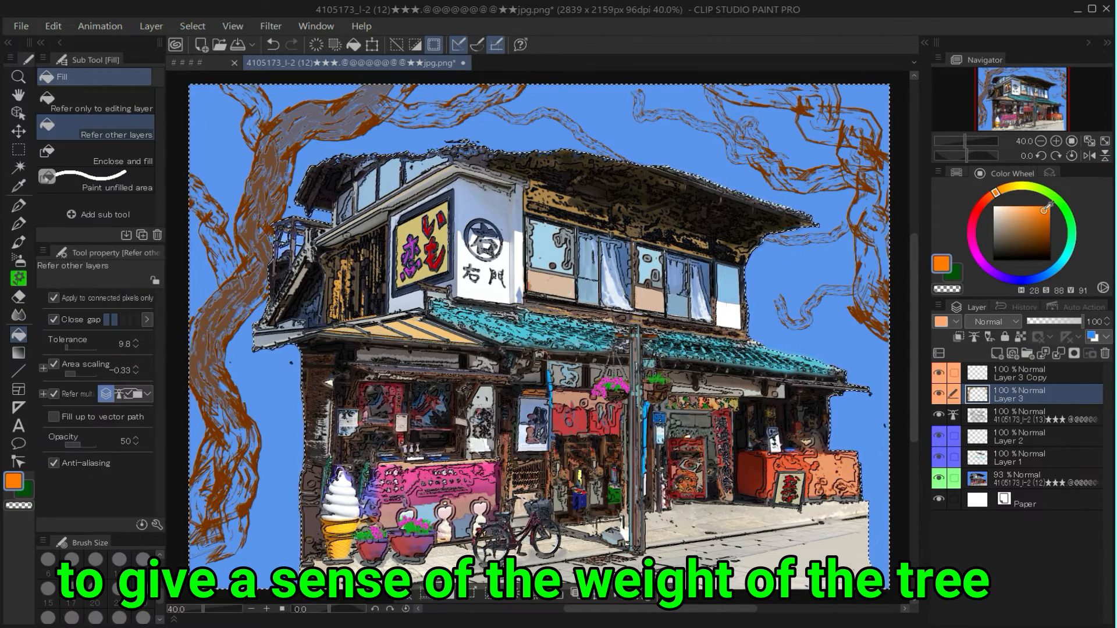
click(866, 219)
click(251, 123)
click(303, 123)
click(266, 228)
click(210, 220)
click(233, 441)
click(234, 484)
Step: Undo the extra fill near the right wall and fill the right tree's upper branches with the same orange
click(818, 239)
click(273, 45)
click(751, 98)
click(819, 123)
click(785, 183)
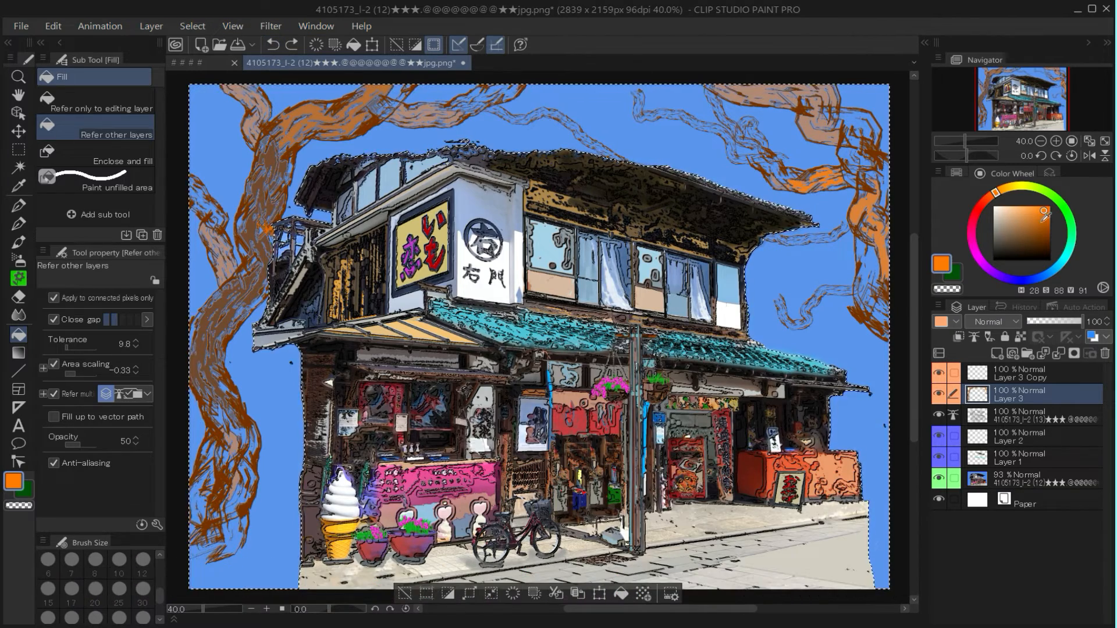
Step: Fill the sky areas between and around the branches with light blue (H 201, S 45, V 95)
click(1054, 271)
click(1019, 209)
click(715, 153)
click(715, 153)
click(512, 135)
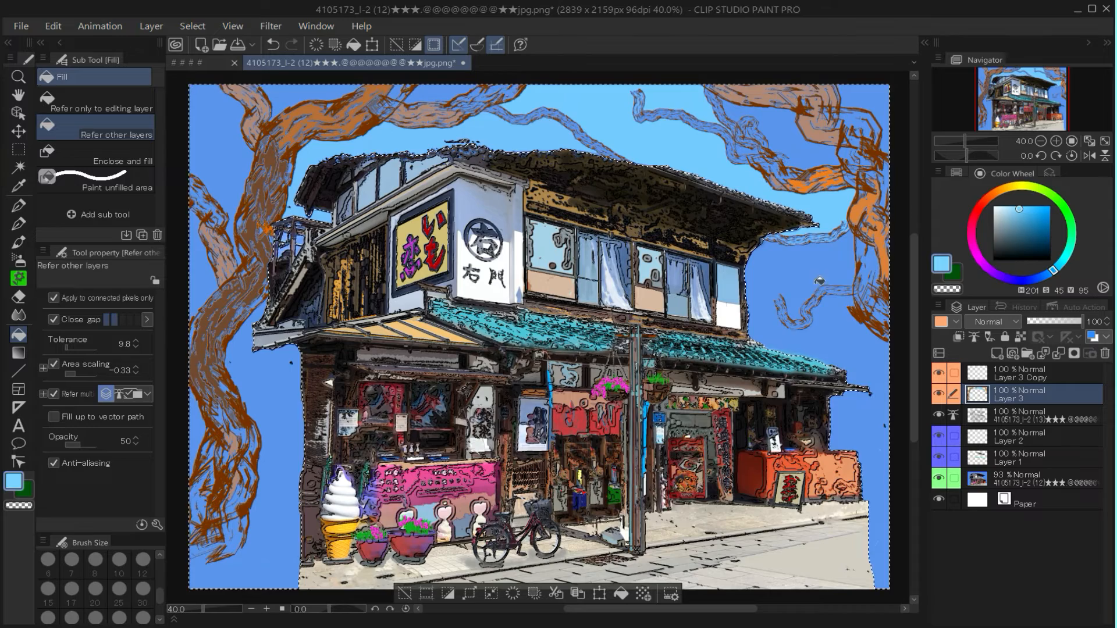
click(815, 262)
click(214, 125)
click(867, 95)
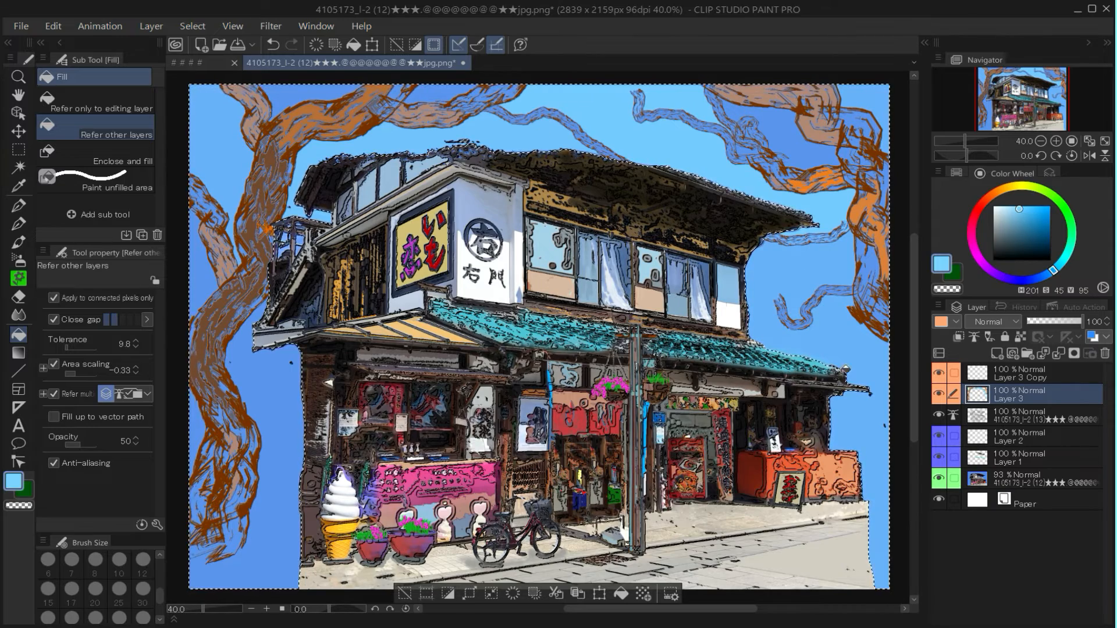
Step: Duplicate the empty Layer 3 Copy and place the new layer below Layer 3, directly above the line drawing
right_click(980, 373)
right_click(1020, 369)
click(948, 364)
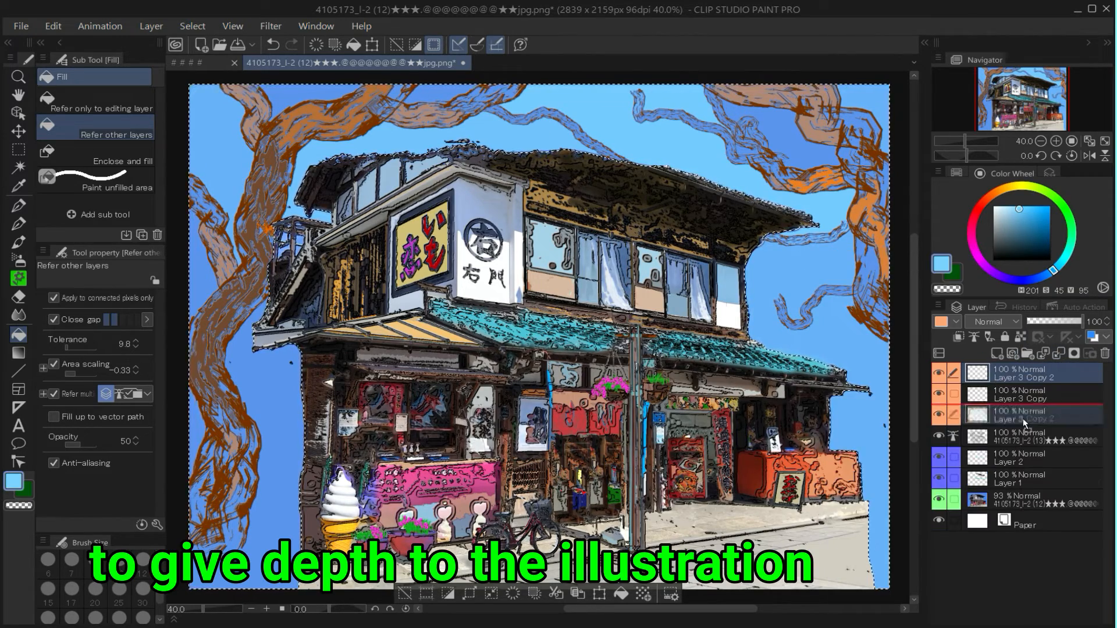
click(1018, 417)
click(1018, 396)
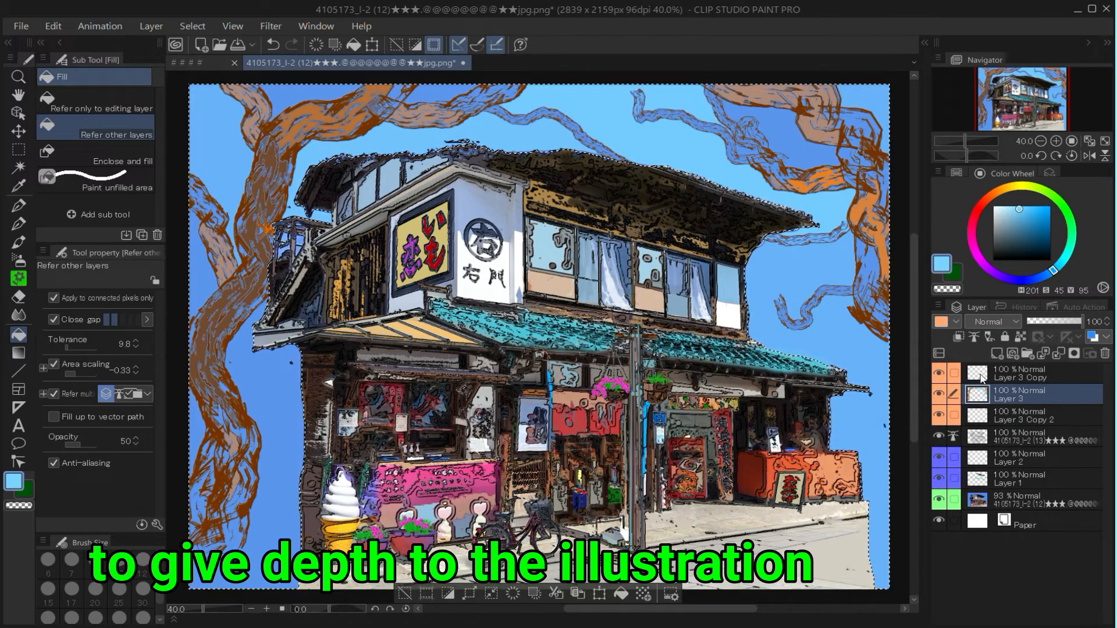
Step: On Layer 3 Copy, paint green ivy leaves along both trees with the ツタばらペン brush at size 60
click(1019, 375)
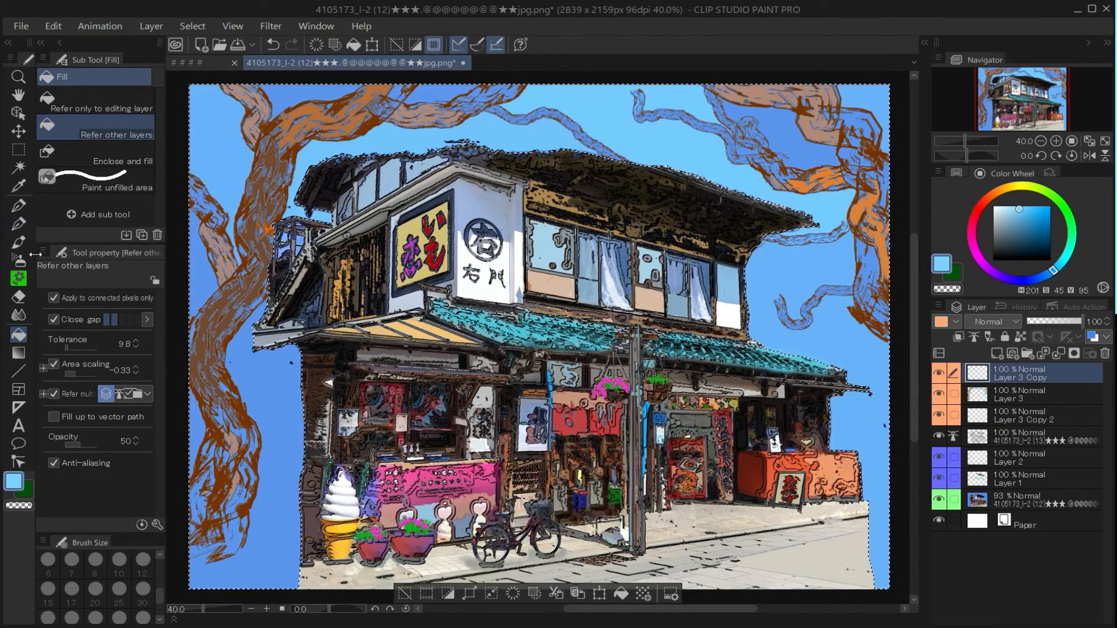
click(18, 205)
scroll(135, 206, down, 2)
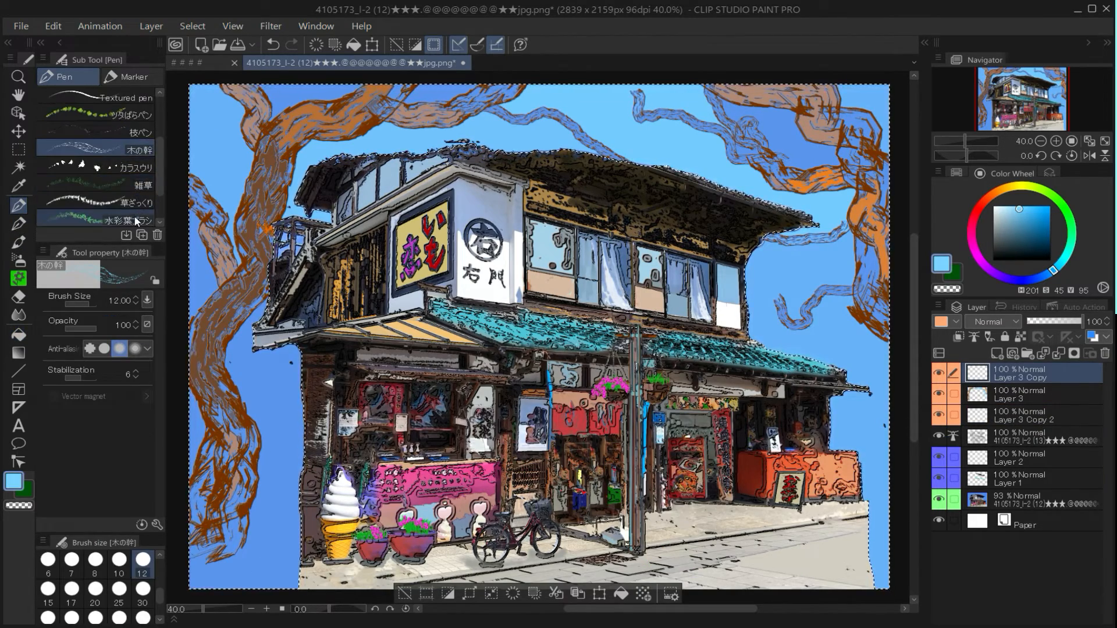
click(98, 120)
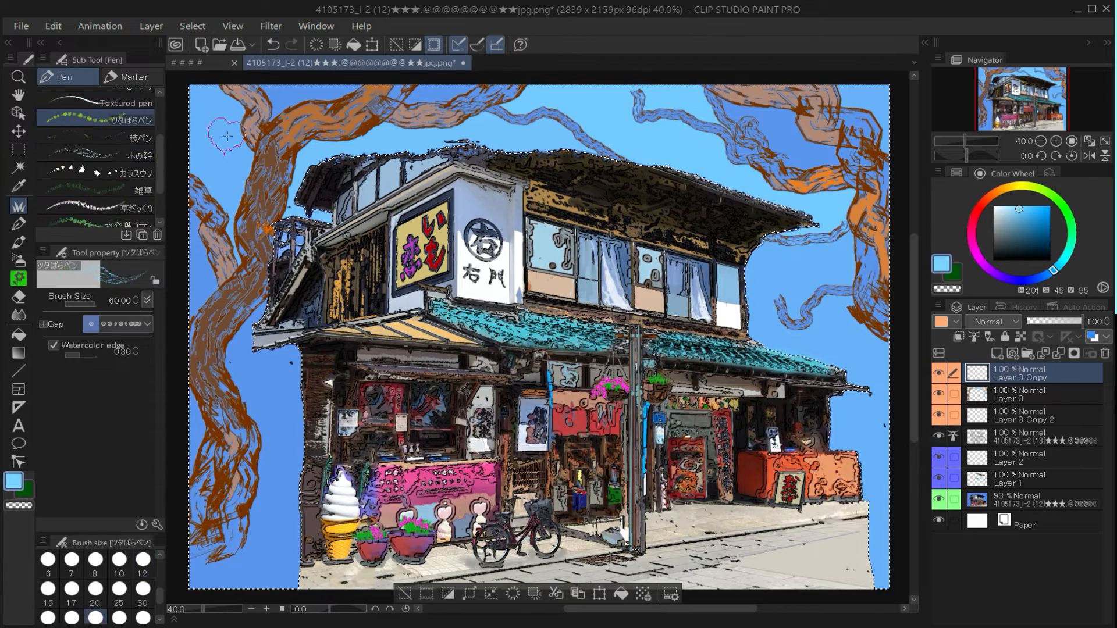
drag(224, 150, 322, 123)
drag(290, 386, 198, 369)
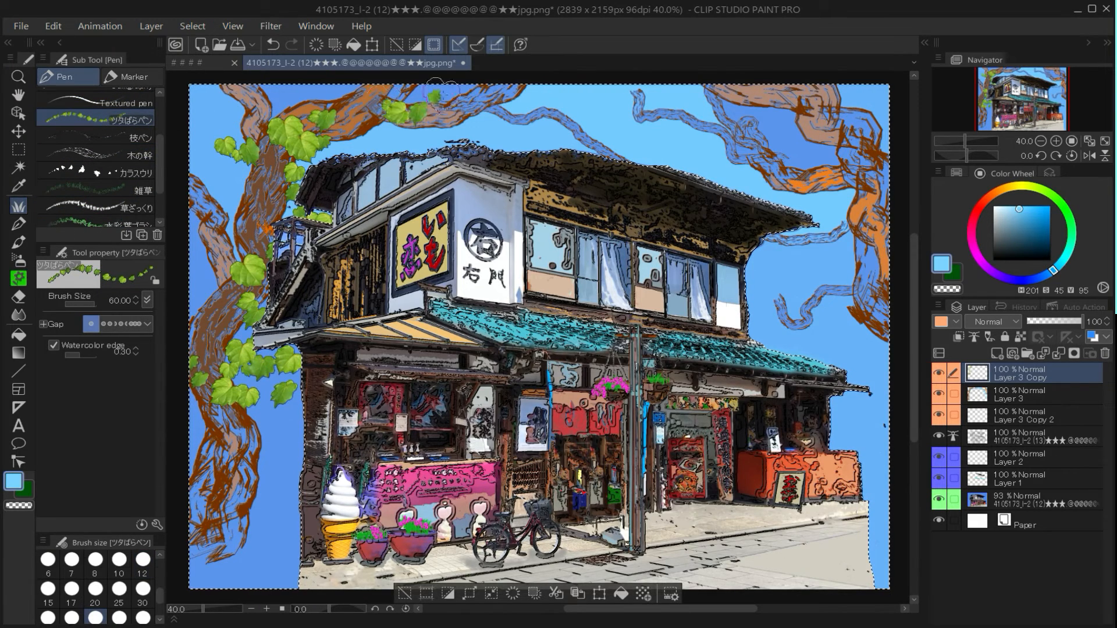
drag(390, 110, 502, 101)
drag(246, 119, 244, 118)
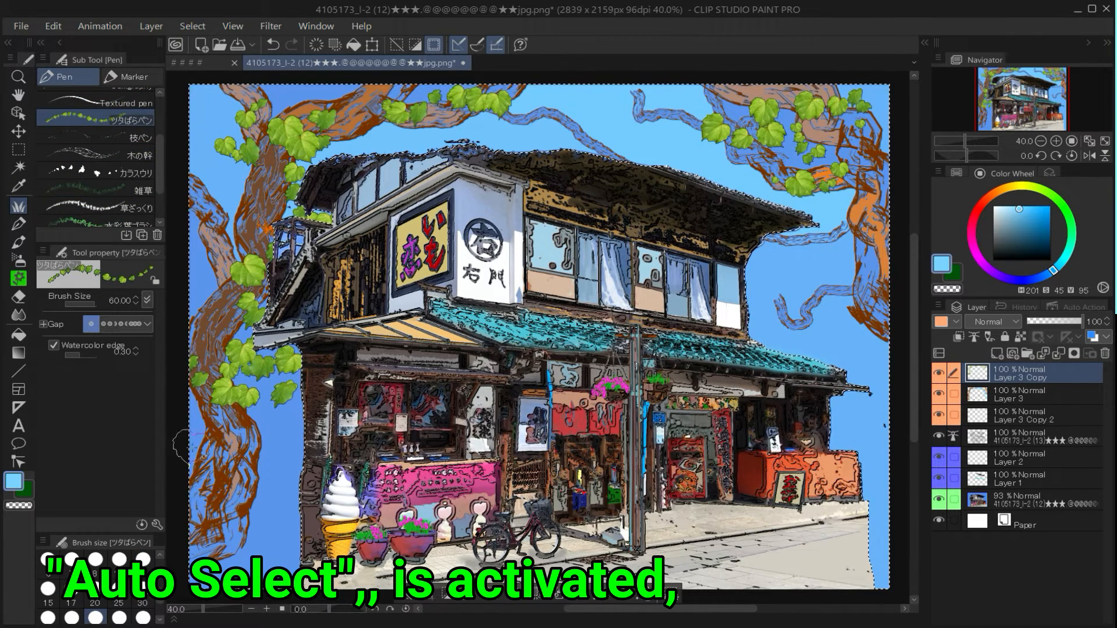
Step: Add translucent blue-green foliage along the trunks and branches with the 水彩葉ブラシ brush at size 70
scroll(117, 198, down, 1)
click(117, 207)
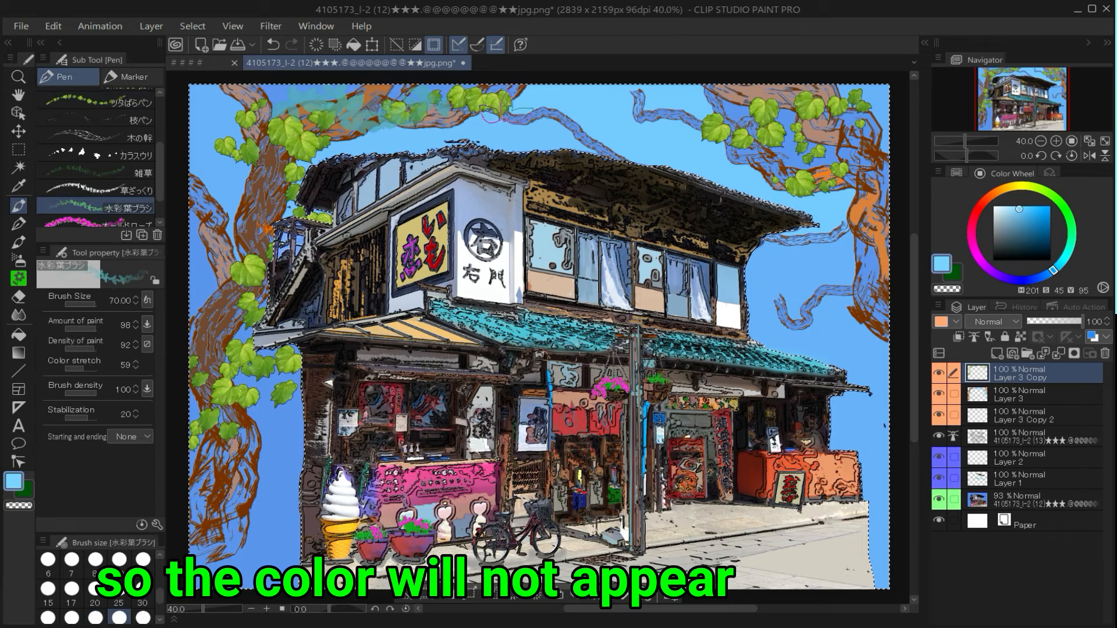
drag(492, 114, 555, 123)
drag(250, 175, 218, 224)
drag(218, 288, 224, 343)
drag(250, 430, 244, 465)
drag(837, 125, 853, 201)
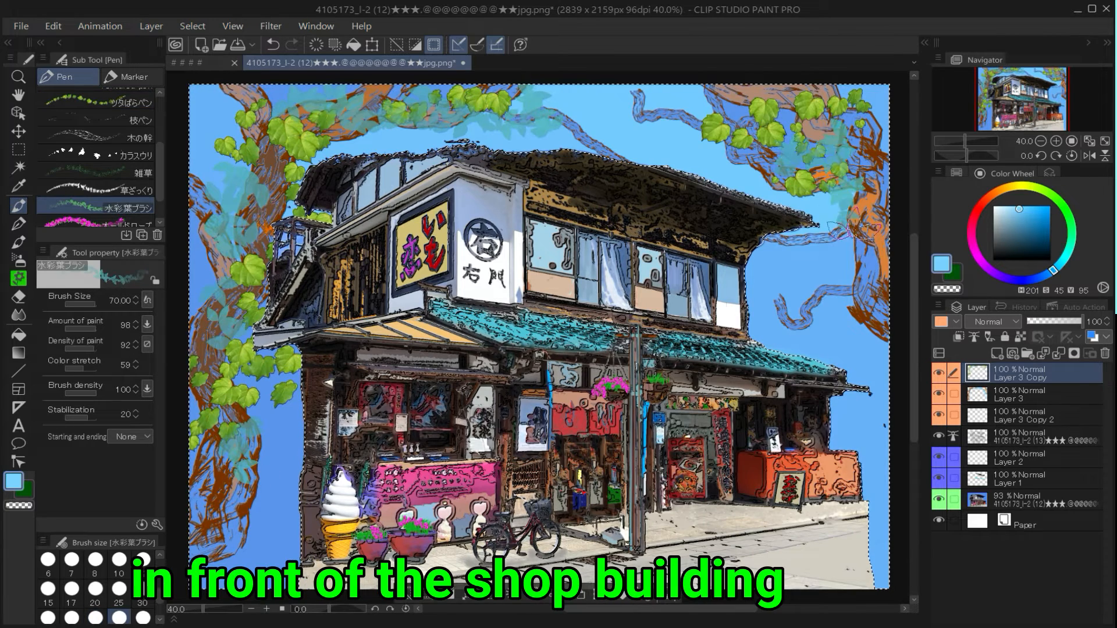
Step: Scatter bright green leaves over both trees with the 葉っぱ2 decoration brush at size 60 and particle size 48.56
click(19, 278)
click(96, 168)
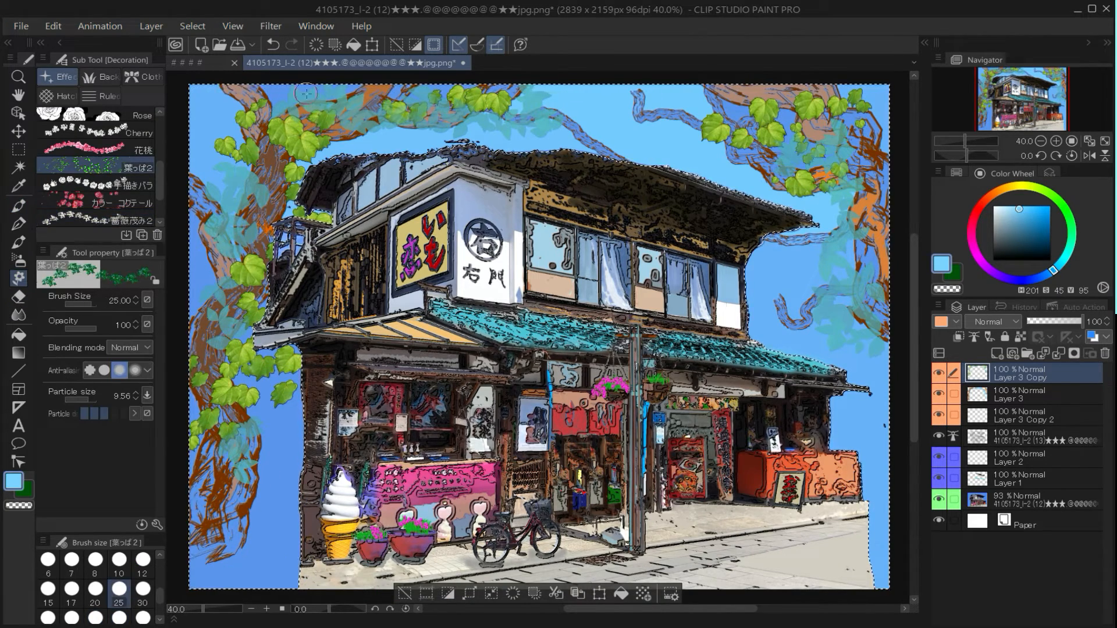
scroll(95, 576, down, 2)
click(95, 575)
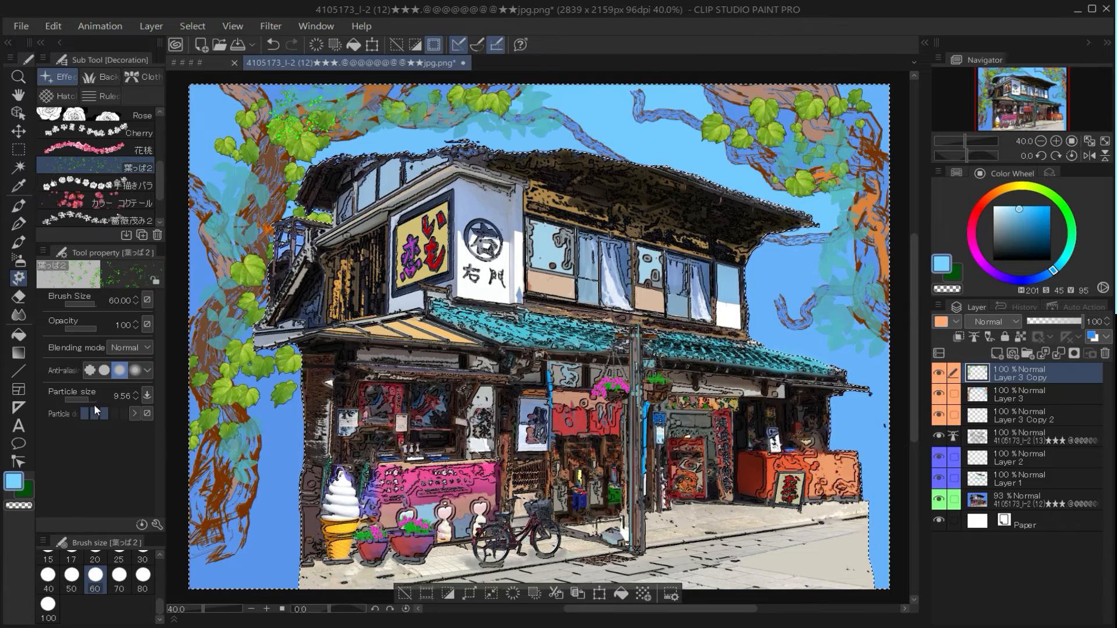
drag(89, 399, 94, 399)
drag(343, 107, 239, 105)
drag(238, 145, 221, 308)
mouse_move(227, 375)
mouse_down()
mouse_move(253, 383)
mouse_move(290, 422)
mouse_up()
drag(457, 105, 524, 108)
drag(762, 108, 841, 236)
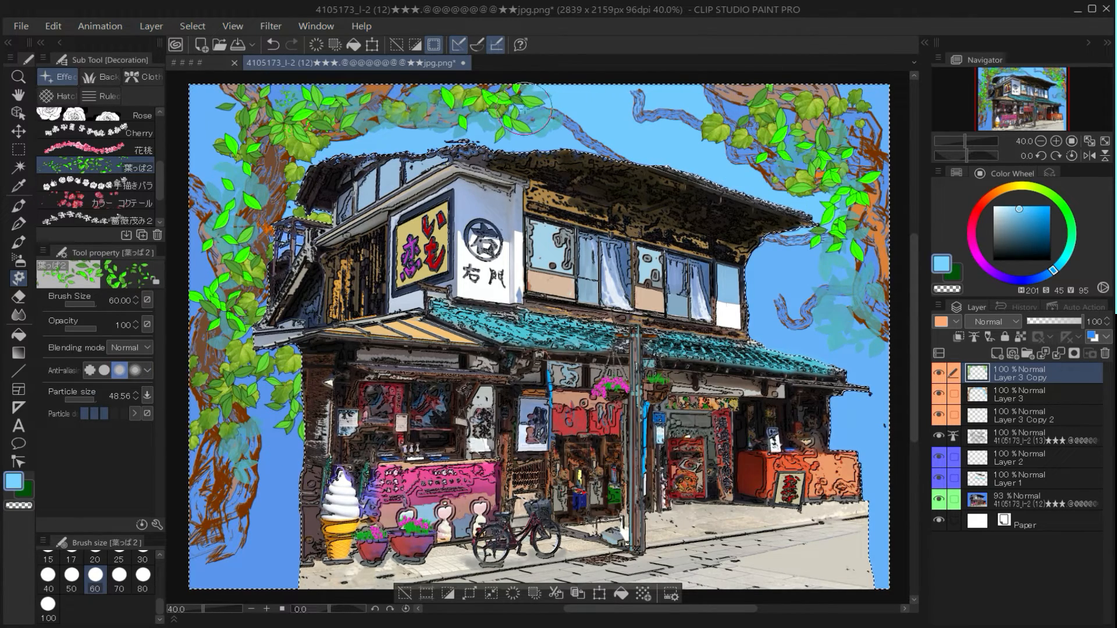
drag(850, 325, 876, 358)
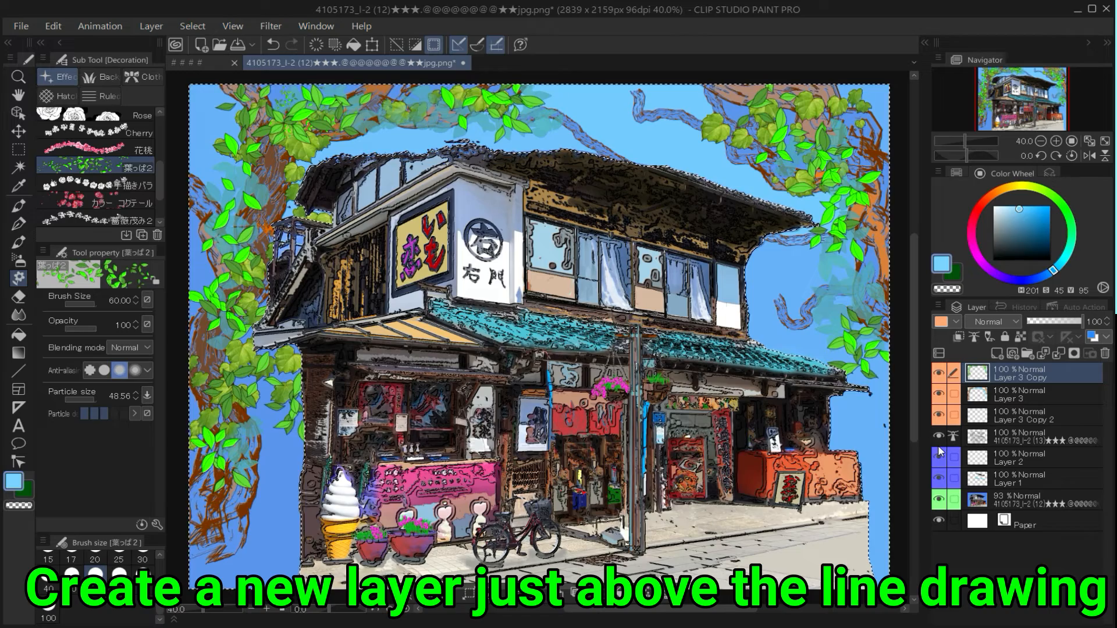
Step: On the layer just above the line drawing, apply pale blue-white (H 201, S 6, V 95) foreground-to-transparent gradients across the sky, replacing the last one
click(1024, 419)
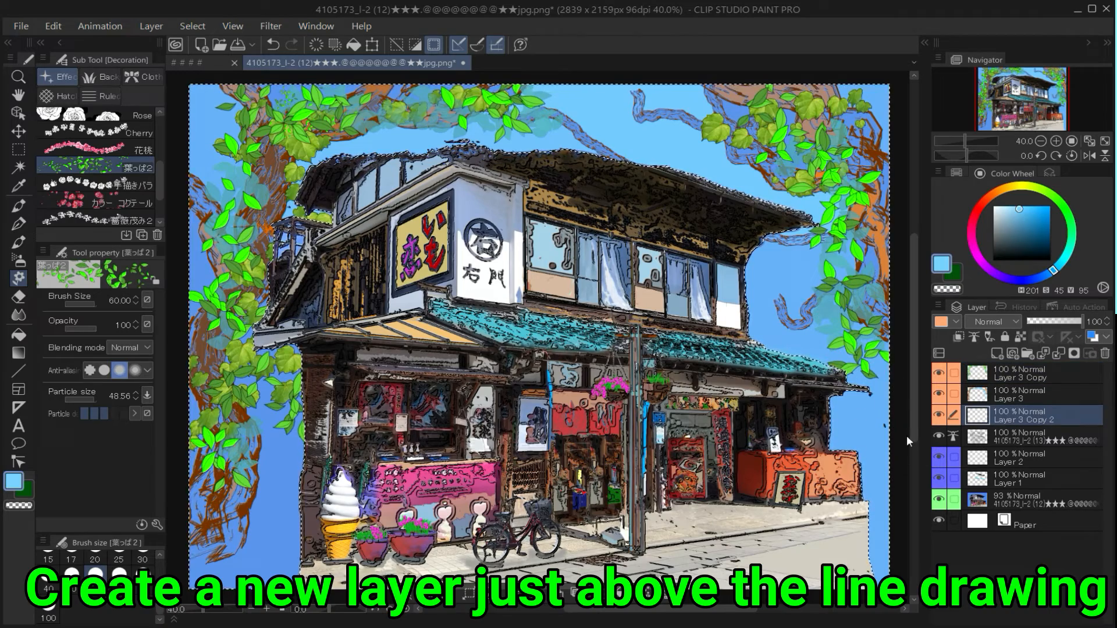
click(20, 353)
click(997, 209)
drag(886, 361, 645, 244)
drag(192, 88, 273, 168)
drag(541, 134, 382, 146)
click(273, 45)
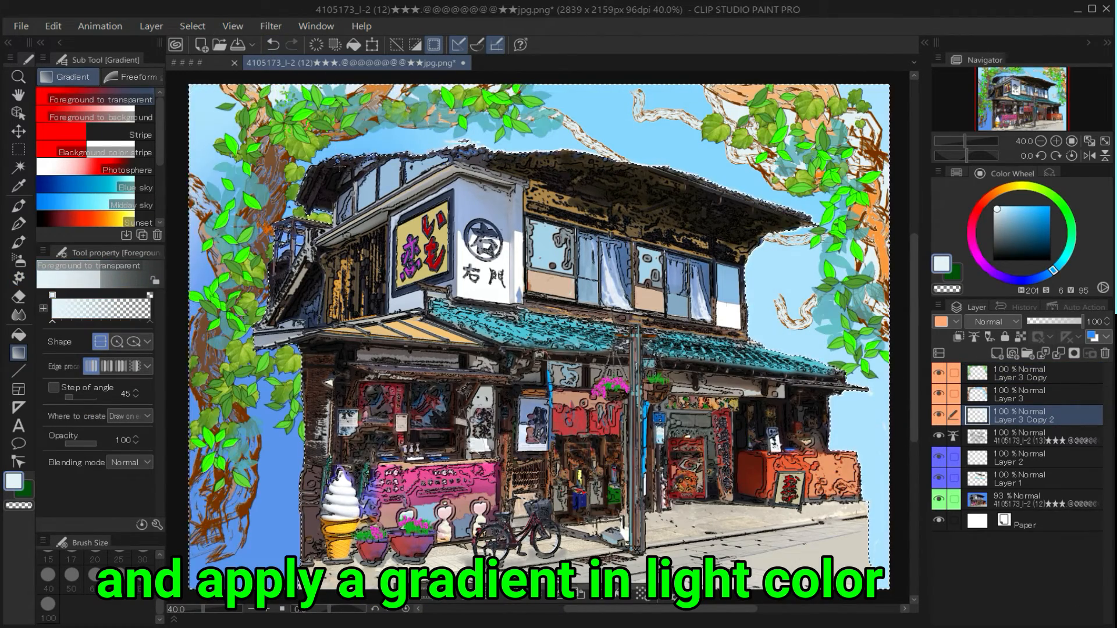
drag(224, 326, 413, 140)
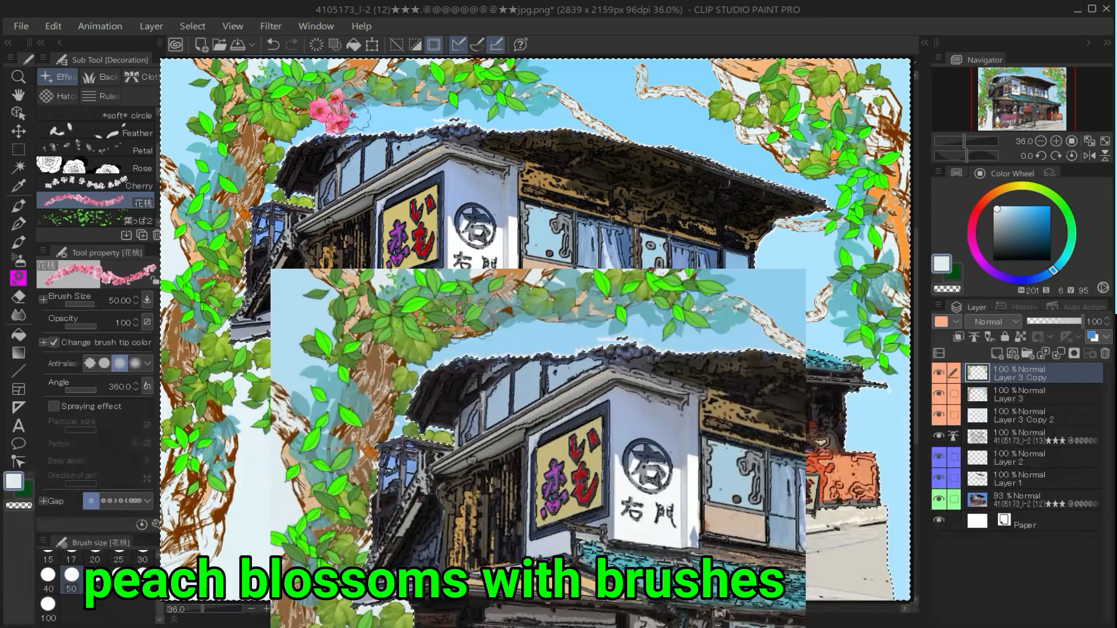
Step: Paint pink peach blossoms along the branches framing both sides of the roof with the 花桃 decoration brush at size 50
drag(366, 110, 814, 74)
drag(182, 175, 198, 252)
mouse_move(211, 183)
mouse_down()
mouse_move(201, 154)
mouse_move(180, 149)
mouse_up()
drag(462, 118, 505, 121)
drag(899, 168, 825, 288)
drag(302, 93, 266, 75)
drag(214, 337, 250, 370)
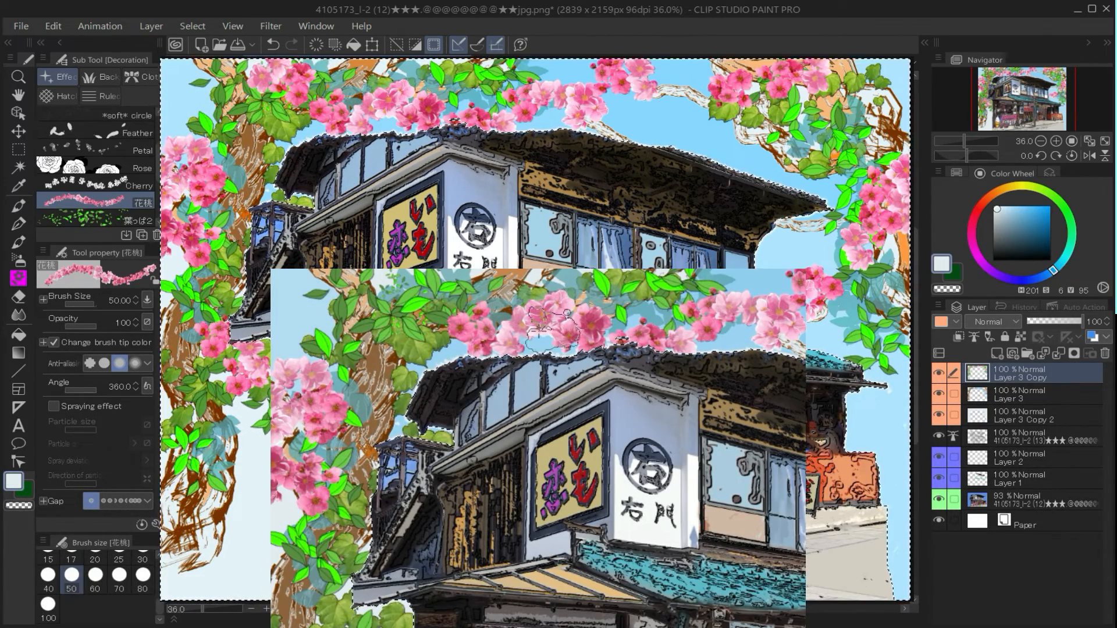
drag(795, 244, 818, 279)
drag(894, 375, 879, 408)
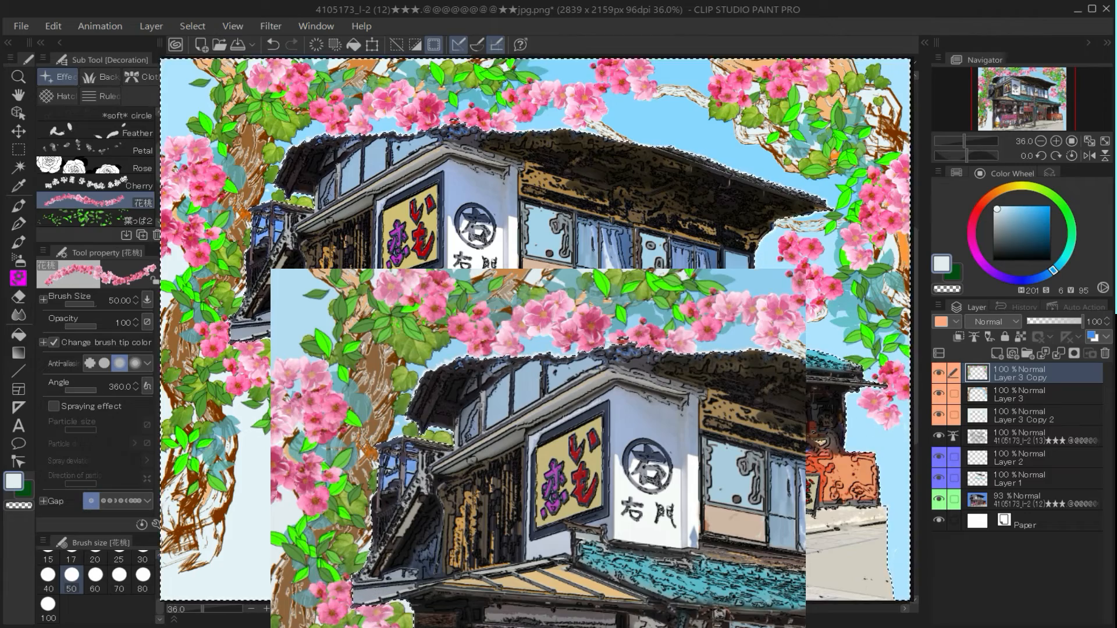
Step: Add larger 花桃 blossoms at size 70 around the left tree, then clear the selection and paint blossoms overlapping the building's roof
click(120, 575)
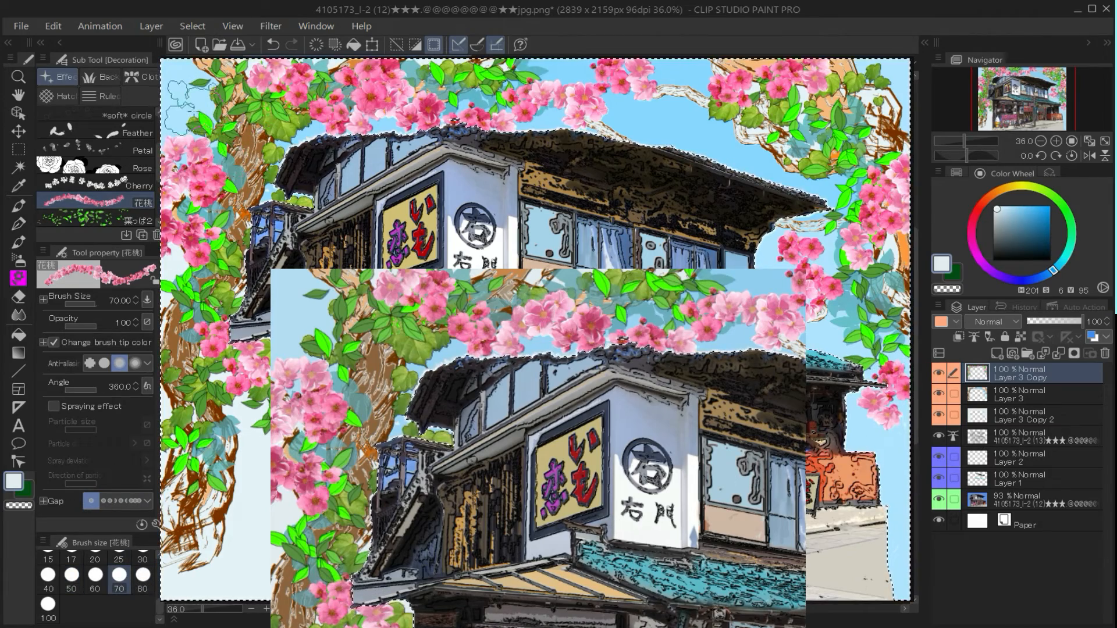
drag(256, 88, 174, 125)
drag(250, 372, 186, 466)
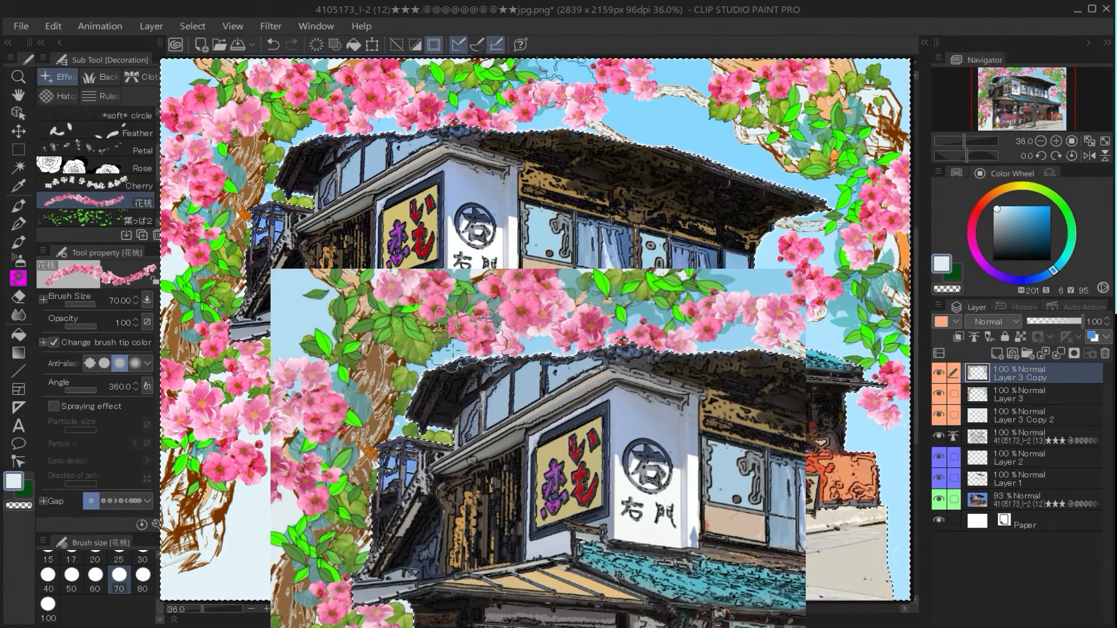
key(ctrl+d)
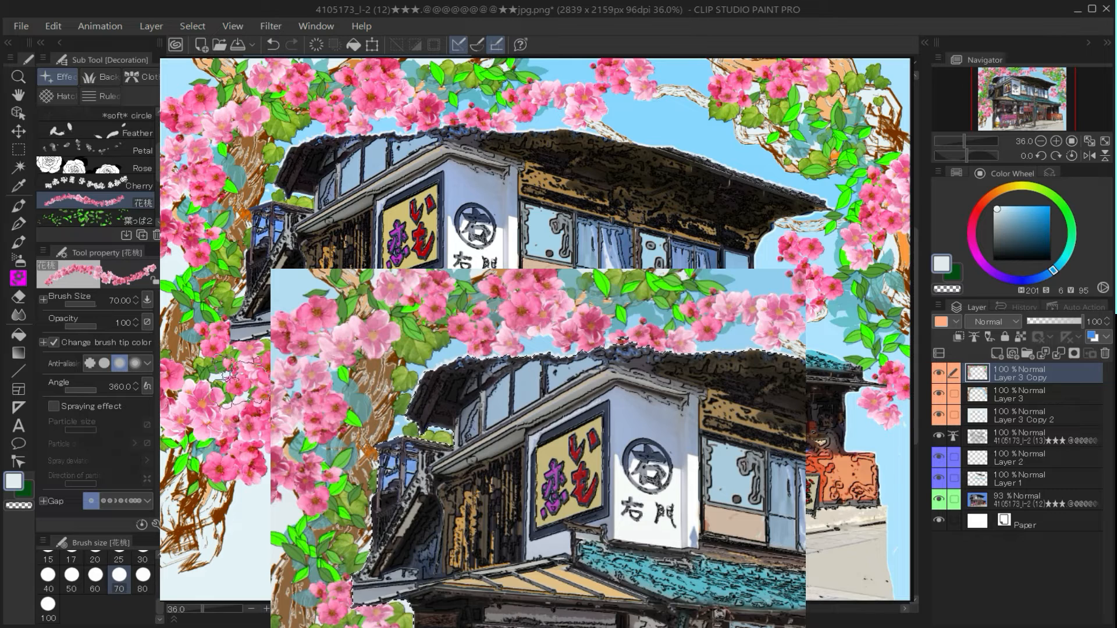
drag(544, 148, 617, 111)
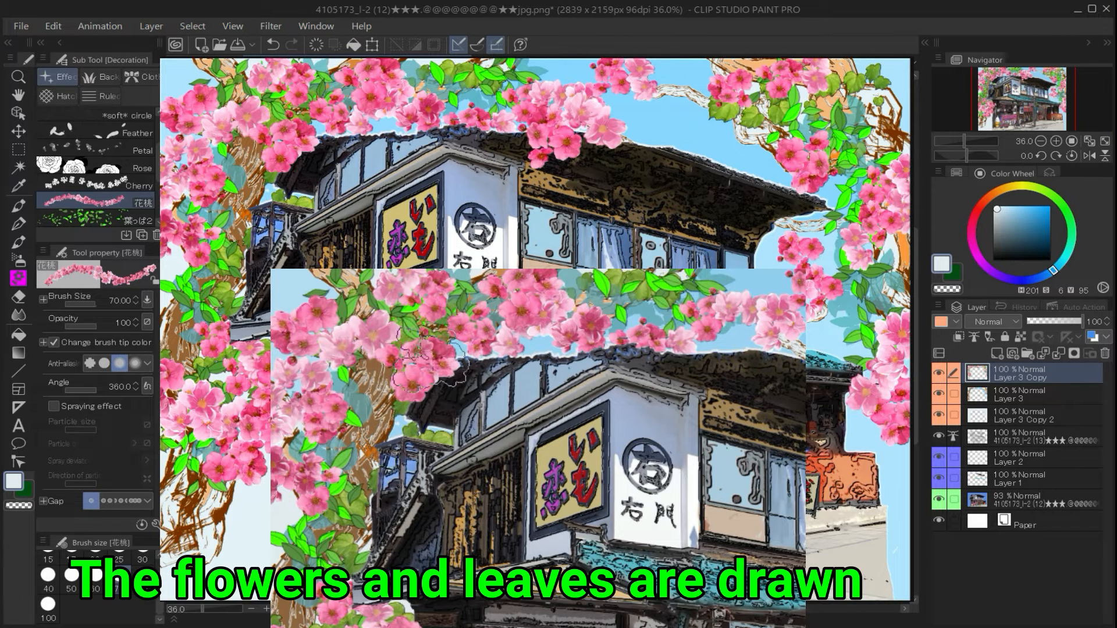
Step: Paint ツタばらペン ivy leaves at size 60 over the roof edge and down both lower sides of the picture
scroll(78, 224, up, 1)
click(19, 207)
click(85, 115)
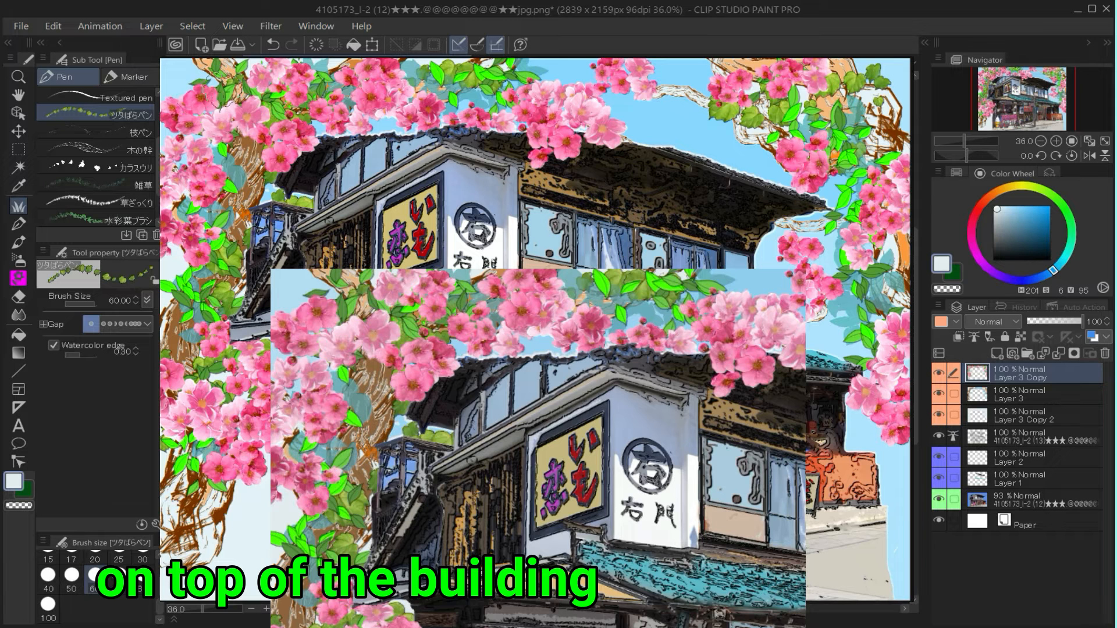
drag(377, 131, 413, 129)
drag(707, 86, 672, 68)
drag(833, 204, 740, 151)
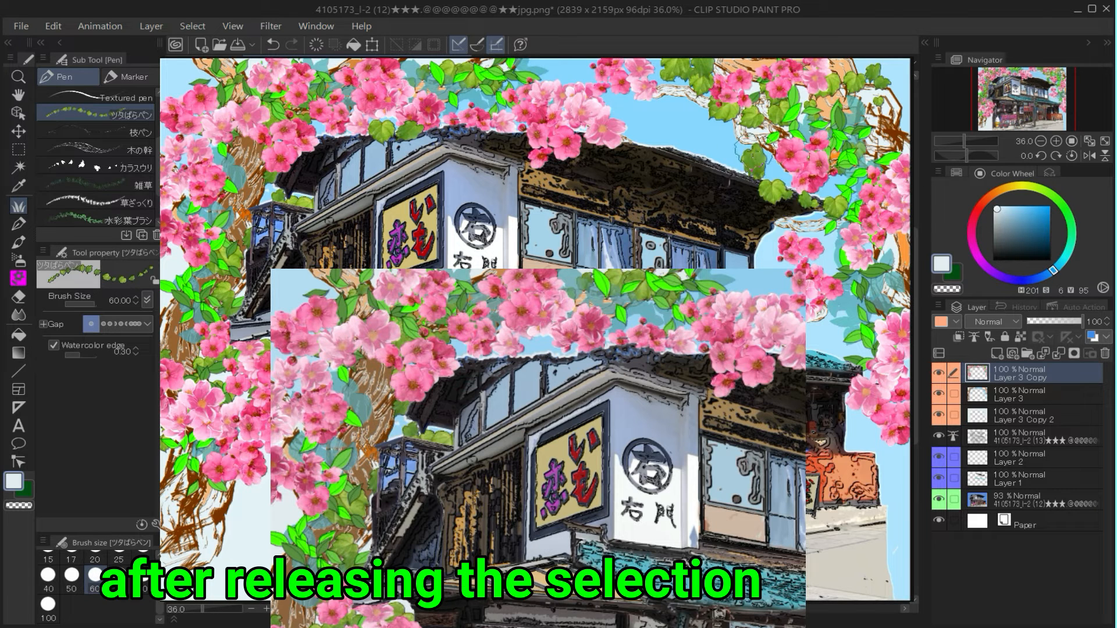
mouse_move(217, 513)
mouse_down()
mouse_move(270, 549)
mouse_move(269, 466)
mouse_up()
mouse_move(818, 330)
mouse_down()
mouse_move(903, 389)
mouse_move(890, 571)
mouse_up()
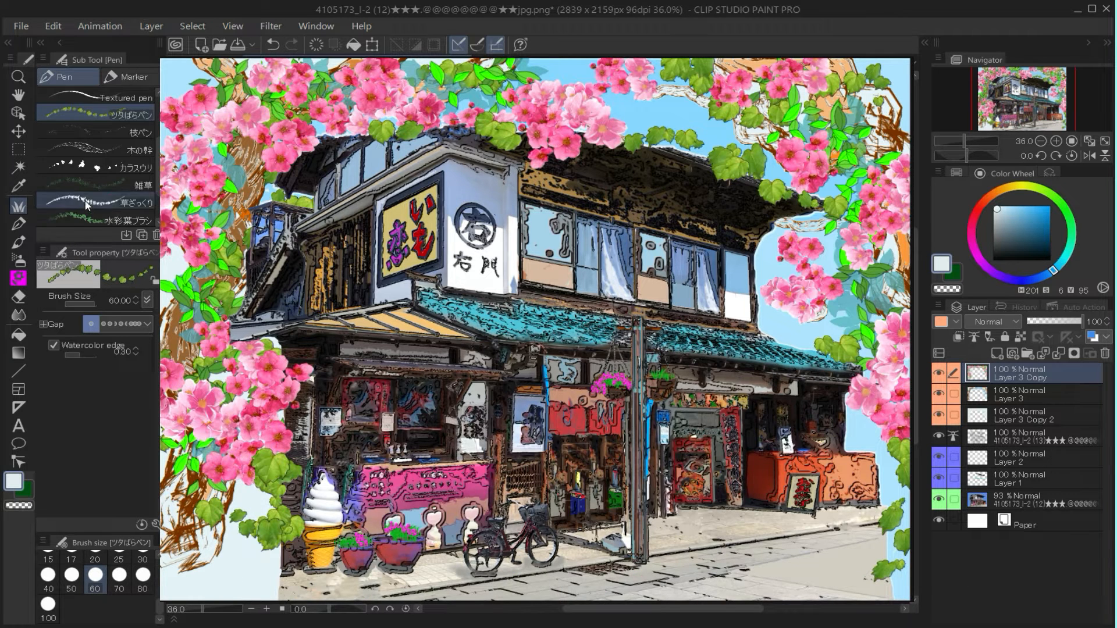
Step: Try filling the empty ground at the foot of the left tree with orange (H 23, S 70, V 84) at 50 opacity
scroll(82, 202, down, 2)
key(g)
click(992, 196)
drag(1047, 235, 1033, 215)
click(239, 572)
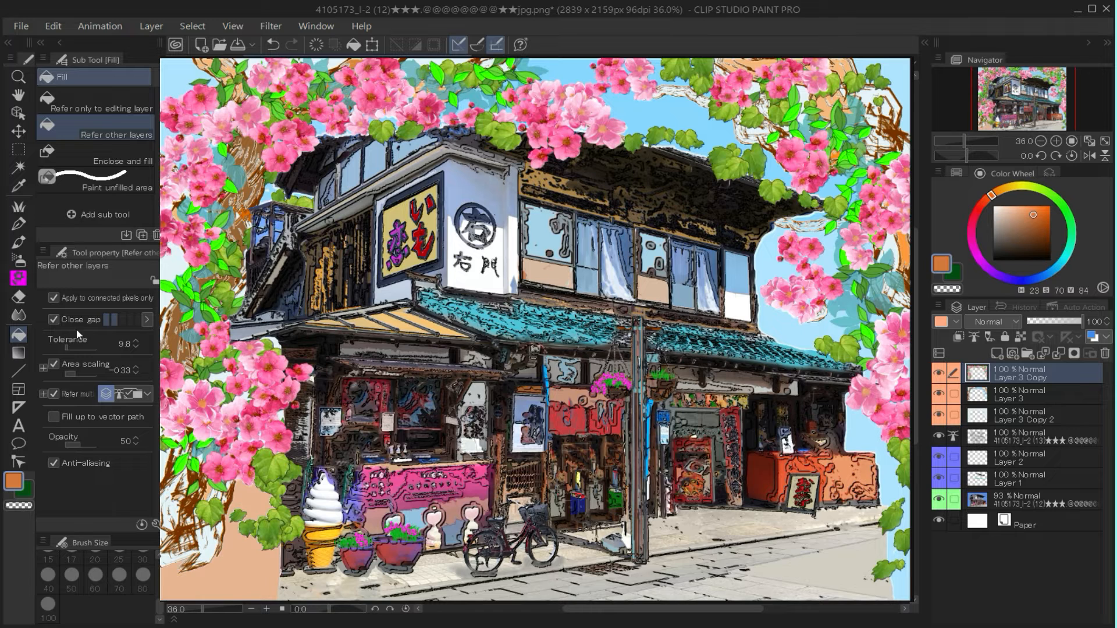
Step: Sample the pavement's beige-grey (H 36, S 10, V 76) and fill the ground at the foot of the left tree with it
click(19, 187)
click(308, 584)
click(19, 335)
click(250, 563)
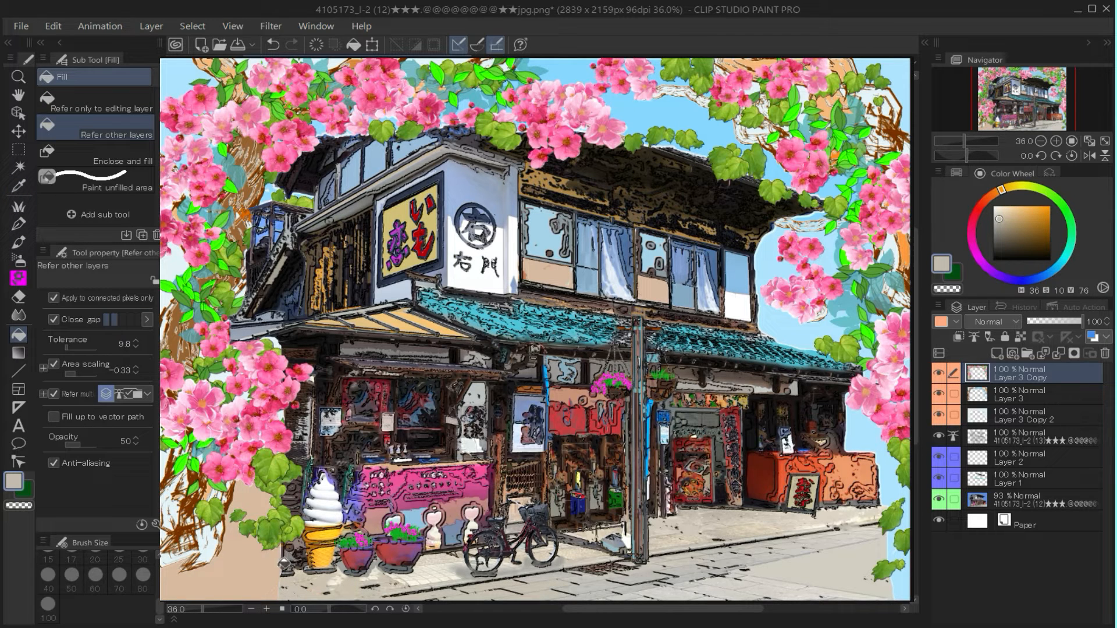
Step: Fill gaps in the left tree's trunk with reddish brown (H 22, S 95, V 45)
click(992, 196)
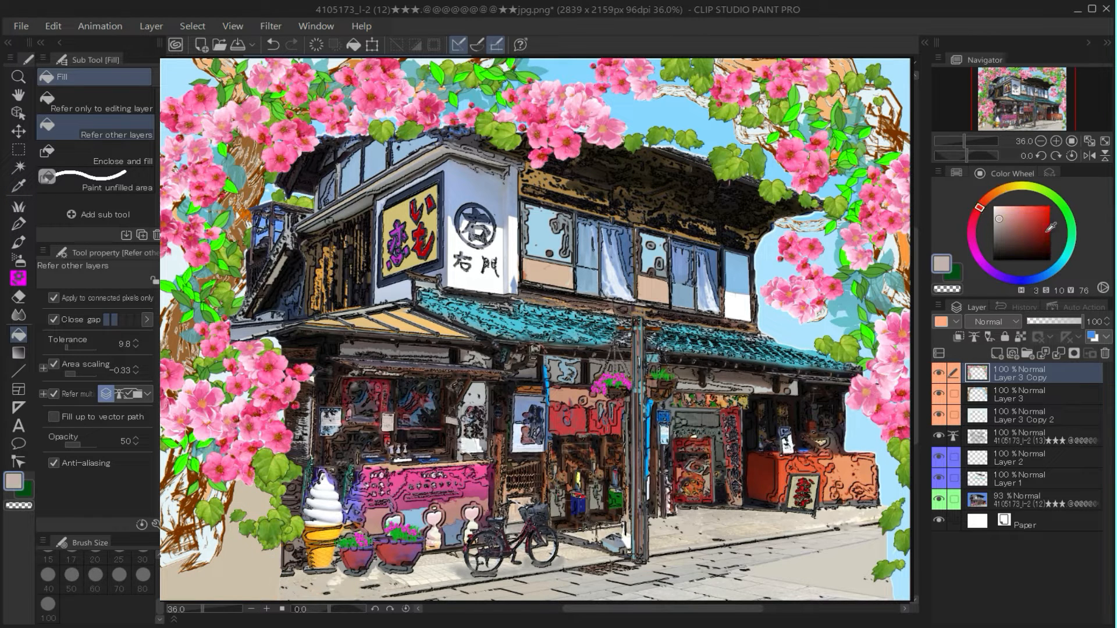
click(1047, 236)
click(177, 504)
click(208, 540)
click(245, 180)
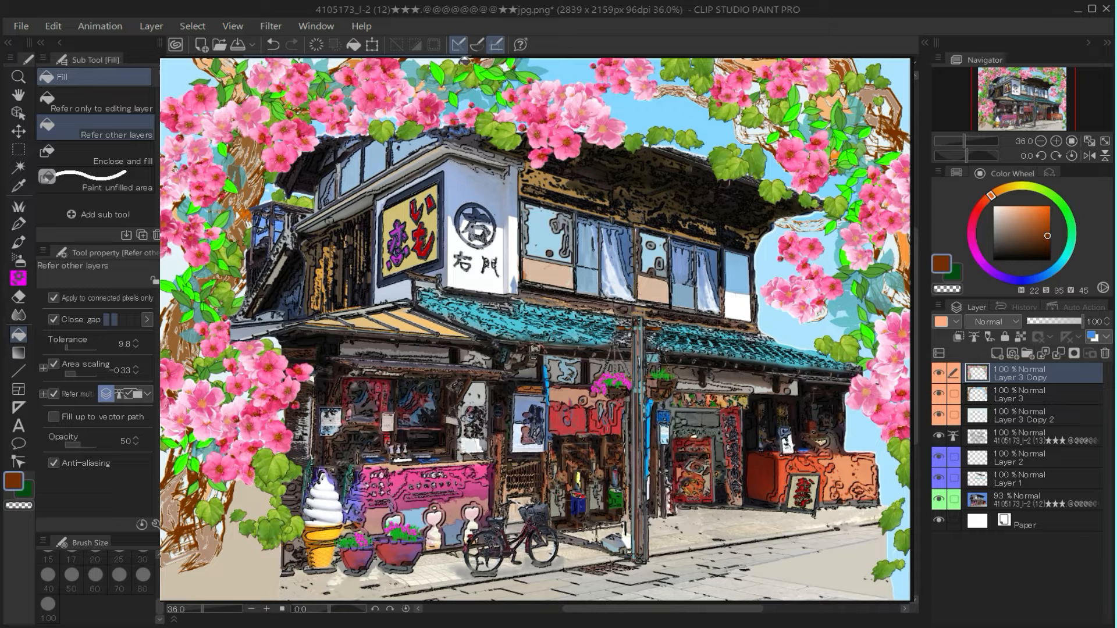
Step: Darken more gaps in the left tree's trunk with near-black brown fills (H 22, S 31, V 11)
click(1012, 255)
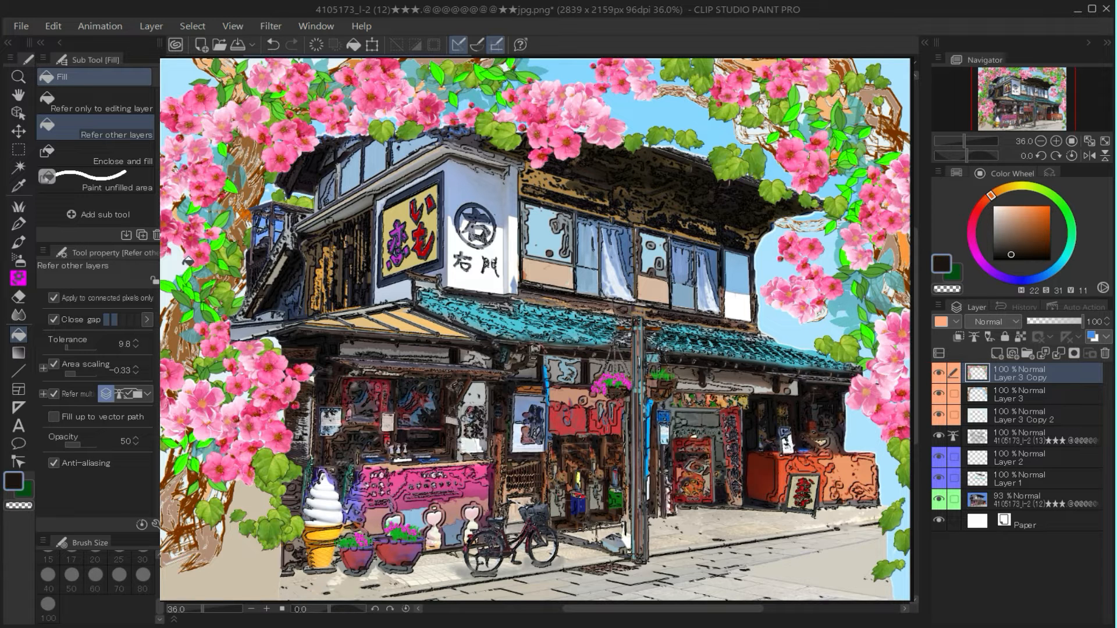
click(244, 160)
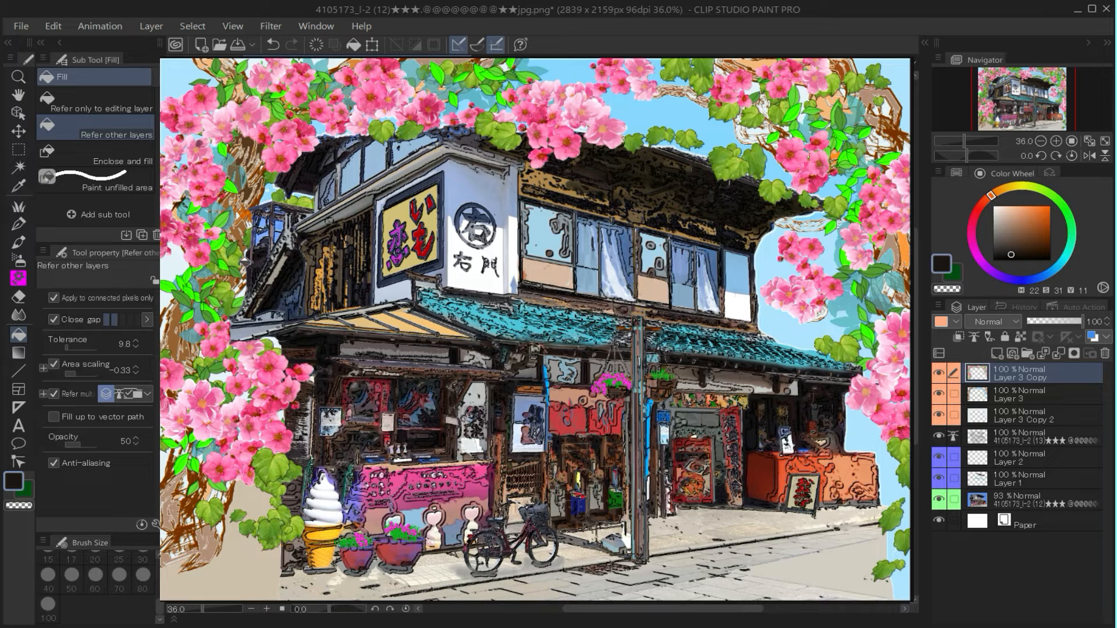
click(184, 353)
click(229, 494)
click(174, 492)
click(209, 541)
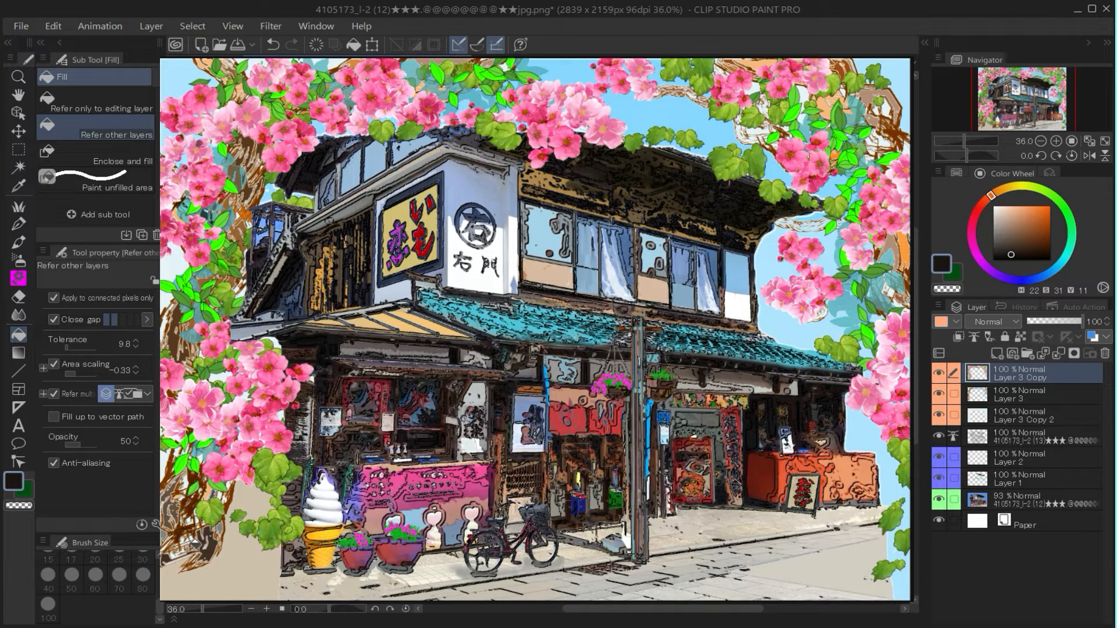
Step: Fill gaps in the right tree's trunk and branches with the same near-black brown
click(906, 249)
click(890, 253)
click(879, 147)
click(890, 96)
click(871, 298)
Step: Fill gaps in the foliage beside the right tree's trunk with green tones
click(1062, 205)
click(854, 305)
click(1042, 212)
click(856, 317)
Step: Fill the background strip beside the shop's right end with green (H 113, S 65, V 95) and cover it with sampled pale grey (H 30, S 5, V 81)
click(900, 415)
click(1031, 208)
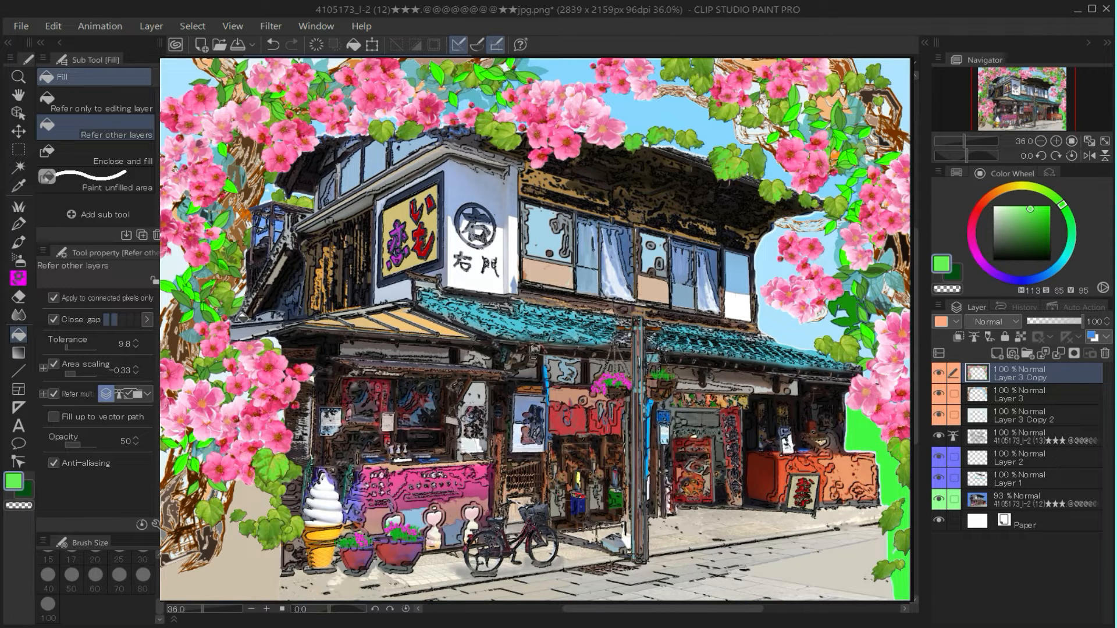
click(18, 186)
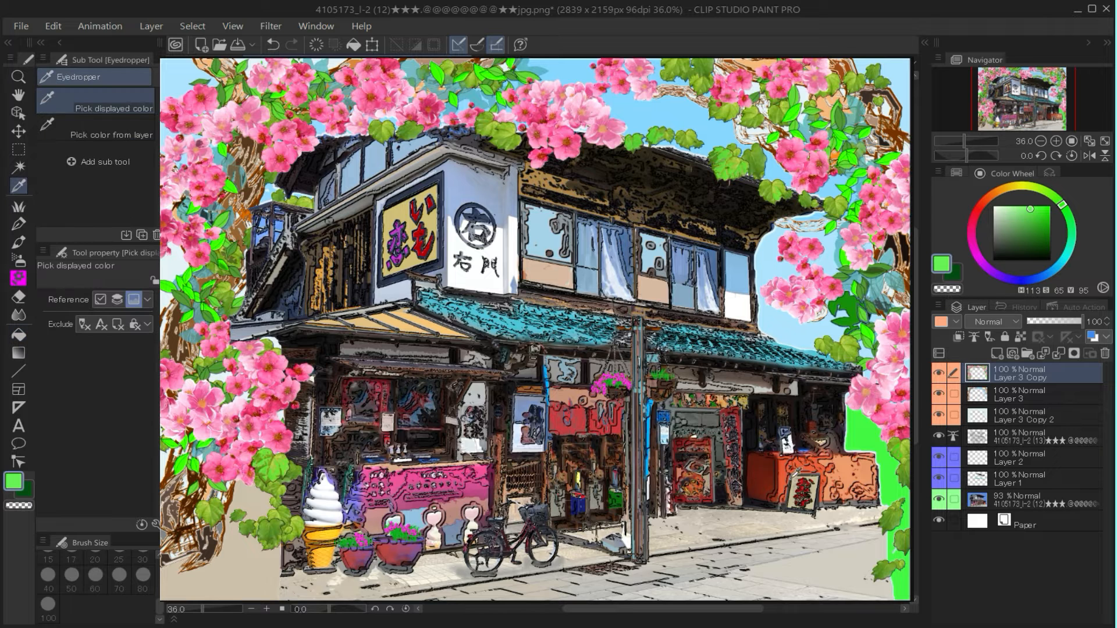
click(19, 335)
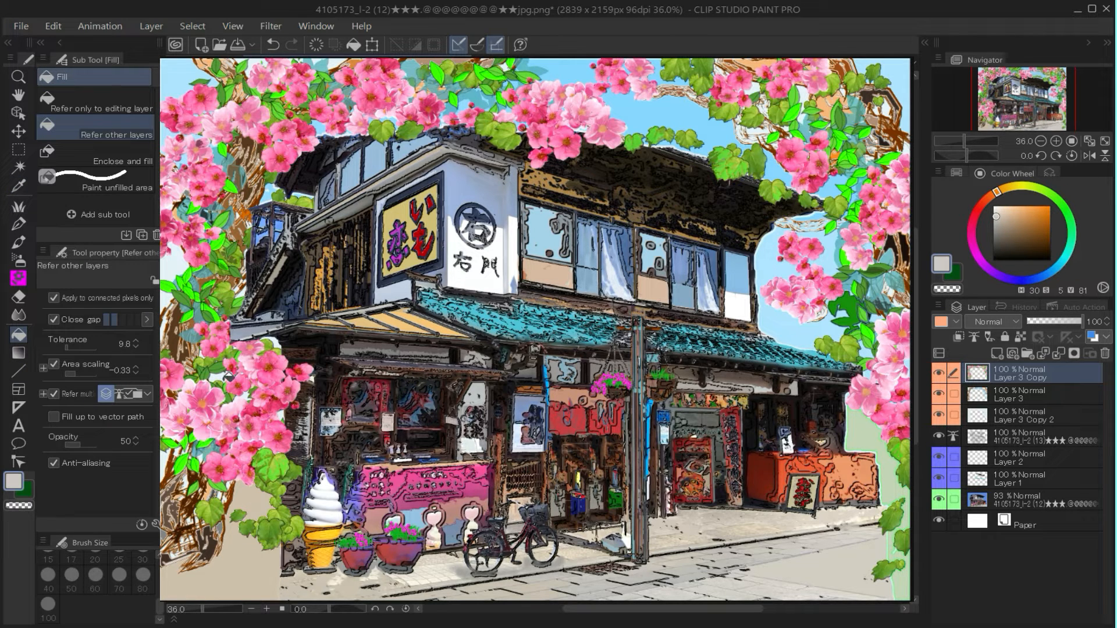
Step: Fill small gaps in the left trunk and the upper right branches with dark brown (H 30, S 63, V 15)
click(1029, 253)
click(225, 377)
click(238, 403)
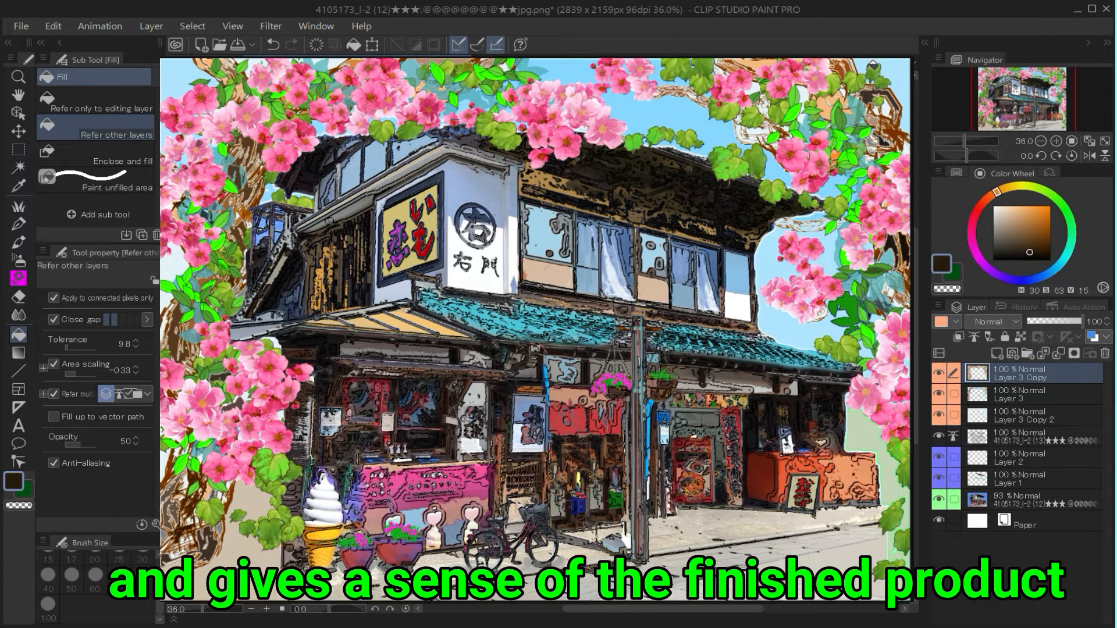
click(810, 91)
click(809, 89)
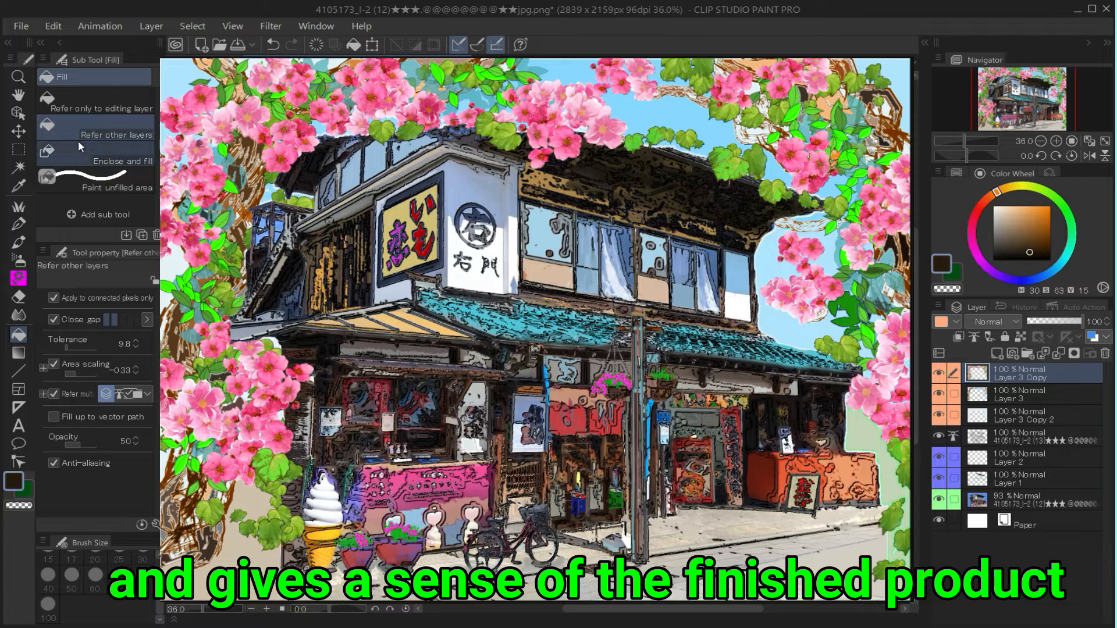
Step: Set the fill color to grey-brown (H 30, S 26, V 39) and undo the trial fills on the ground beside the left tree
click(258, 503)
click(274, 45)
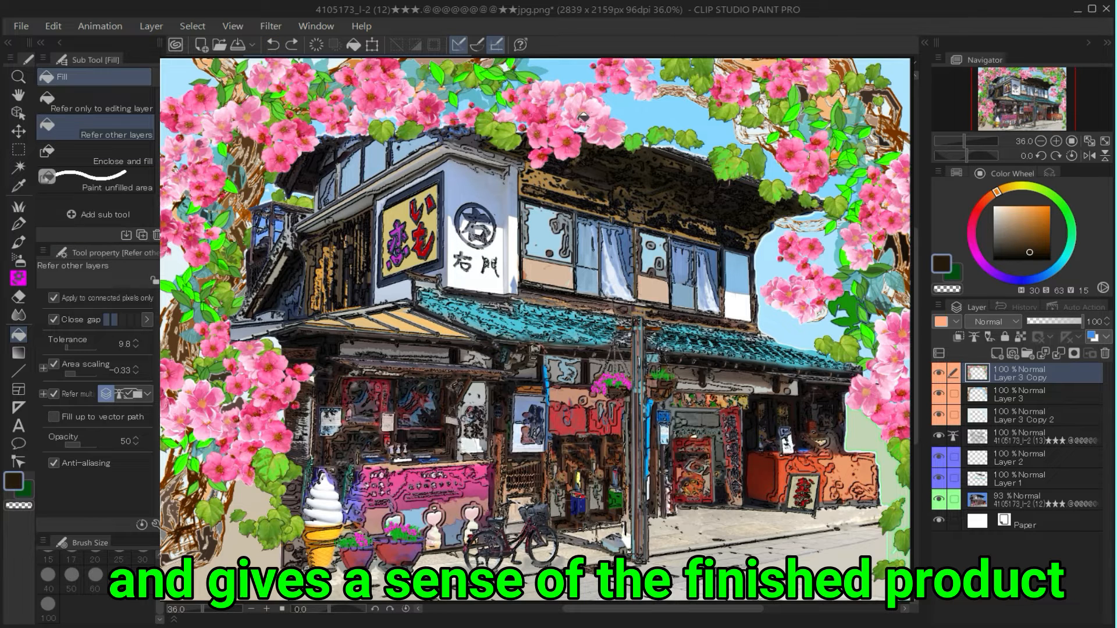
click(1009, 239)
click(249, 503)
key(ctrl+z)
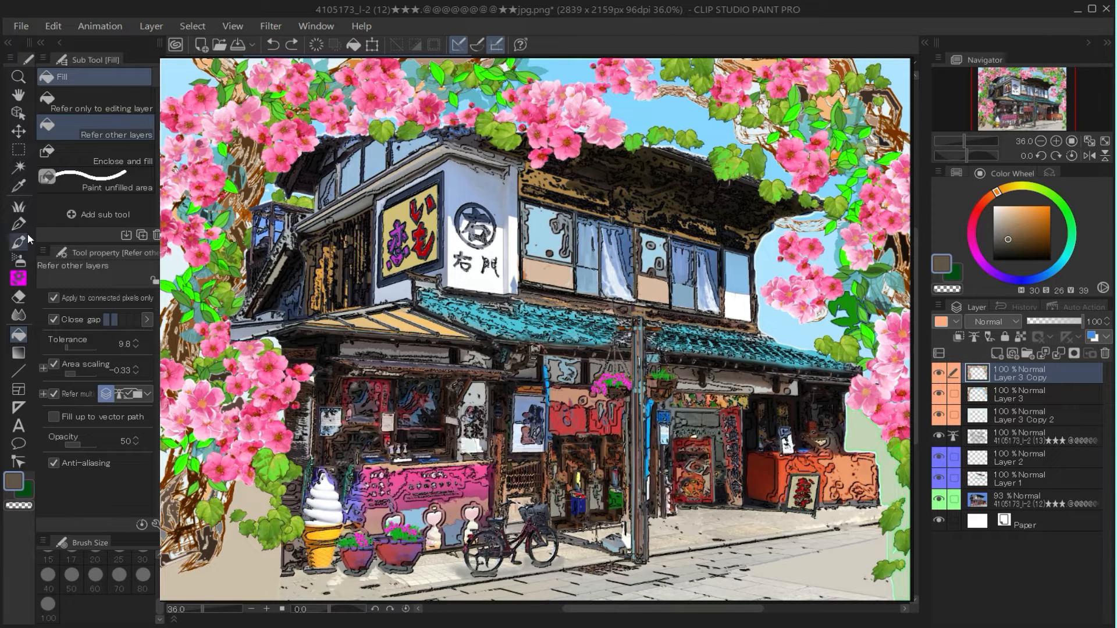
Step: Add ivy leaves at the foot of the left tree and fill the enclosed ground patch with the grey-brown
click(18, 206)
click(231, 541)
click(276, 563)
click(19, 335)
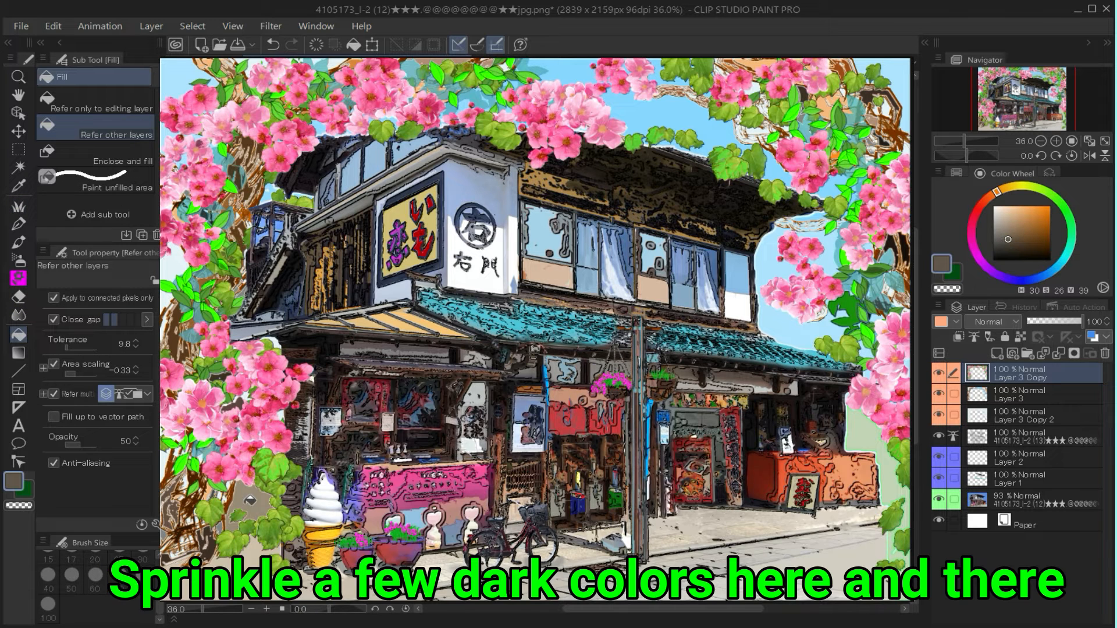
Step: Add ivy leaves along the picture's lower right side and fill the gap above the orange counter with grey-brown, undoing the extra fill
click(19, 206)
click(879, 457)
click(888, 487)
click(18, 336)
click(863, 432)
click(907, 500)
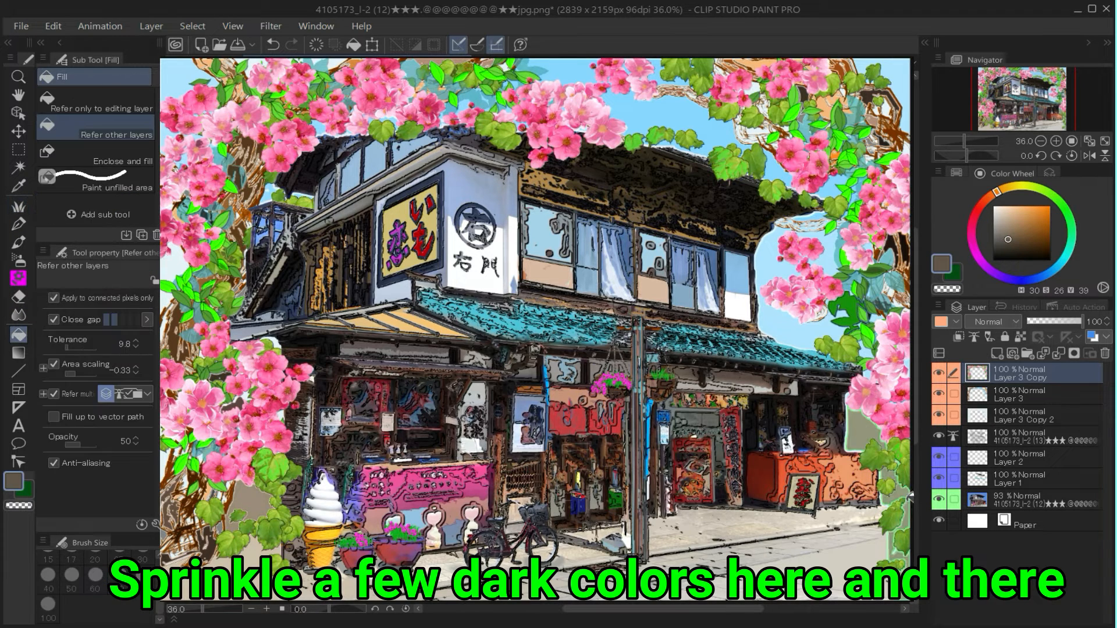
click(272, 46)
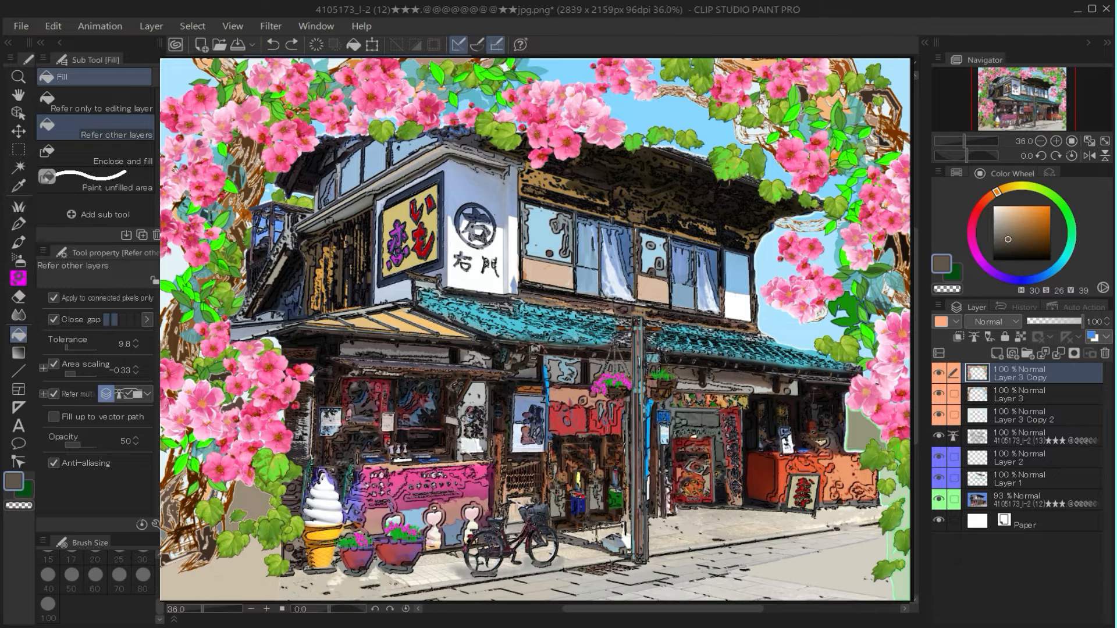
Step: Cover the grey-brown gap above the orange counter with more ivy leaves
click(19, 207)
click(854, 430)
click(848, 407)
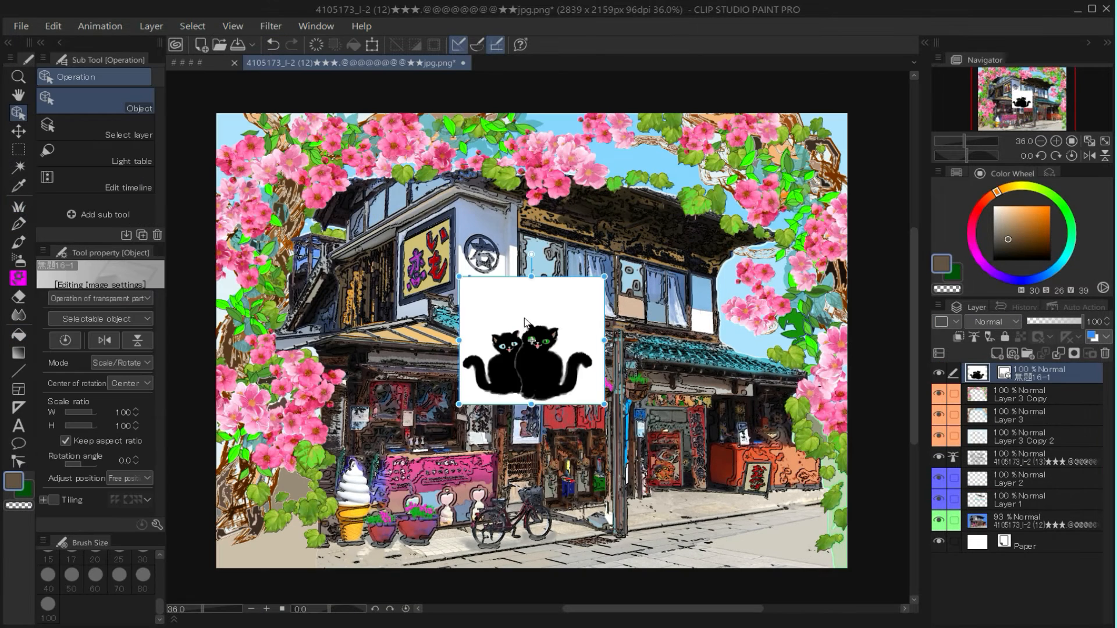
Step: Rasterize the imported black cats image layer and move it in front of the shop's right end
right_click(1025, 379)
mouse_move(961, 438)
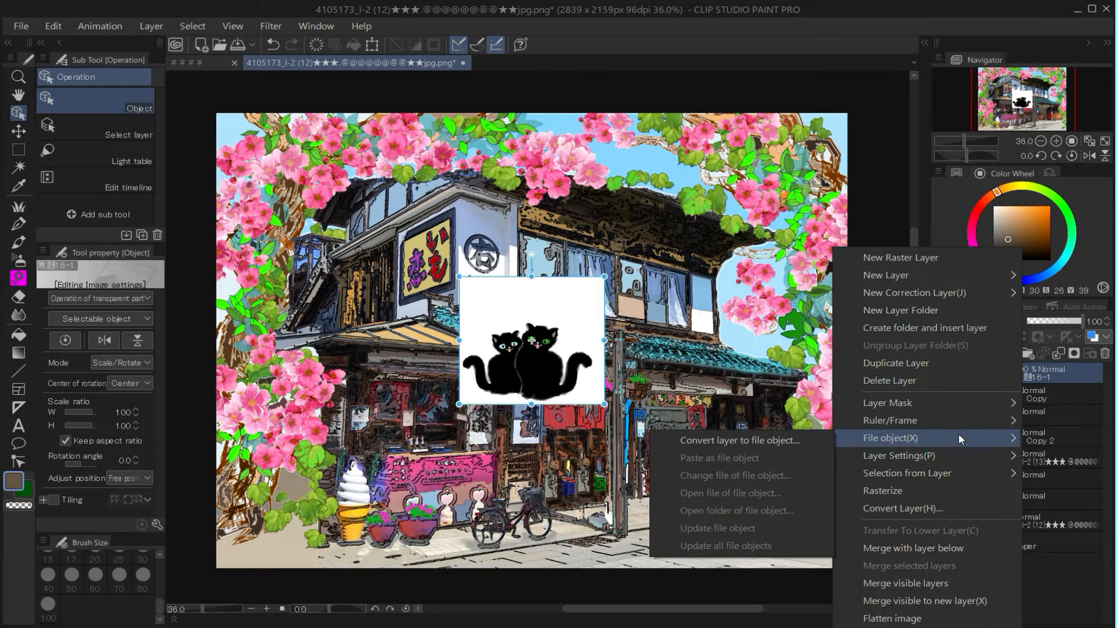
click(937, 492)
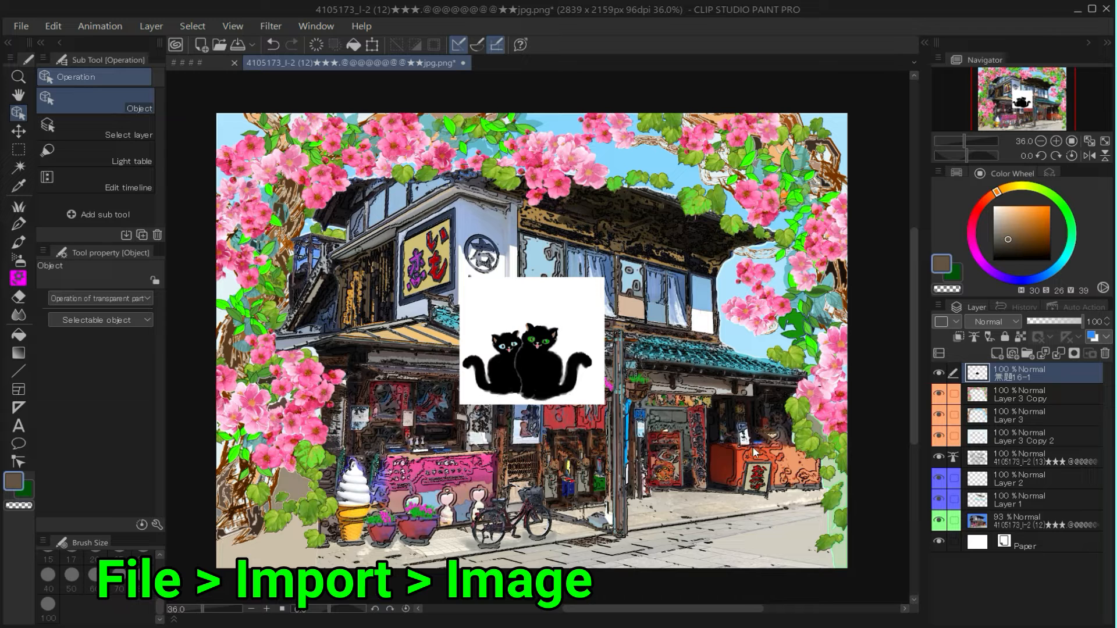
drag(570, 313, 738, 444)
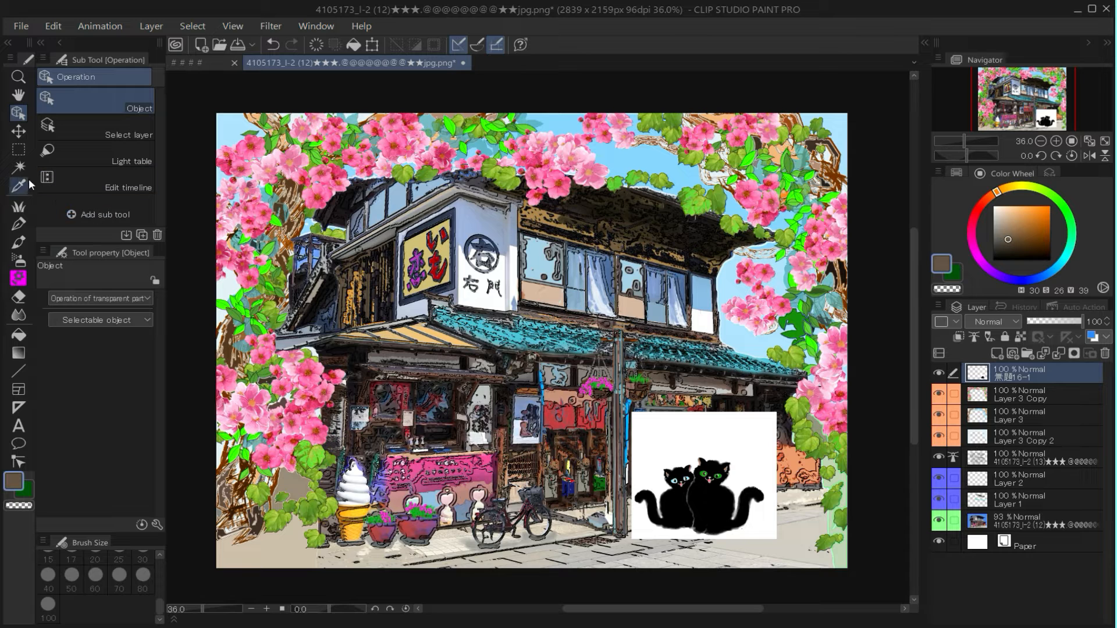
Step: Make the cats' white background transparent with the Refer only to editing layer fill, and shift the cats slightly lower onto the pavement
click(20, 335)
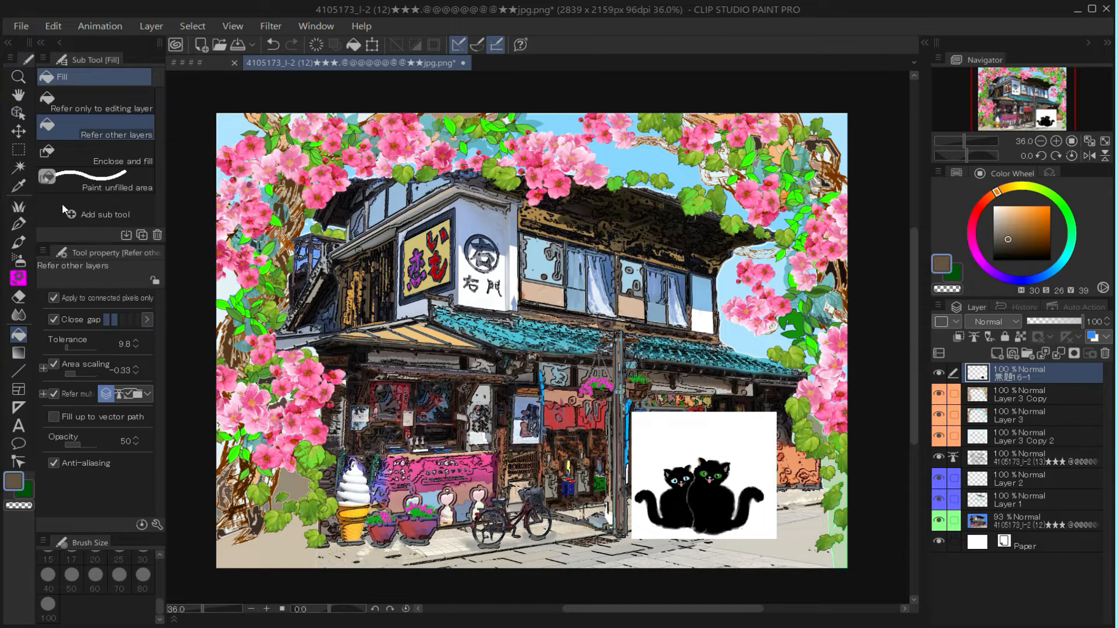
click(93, 107)
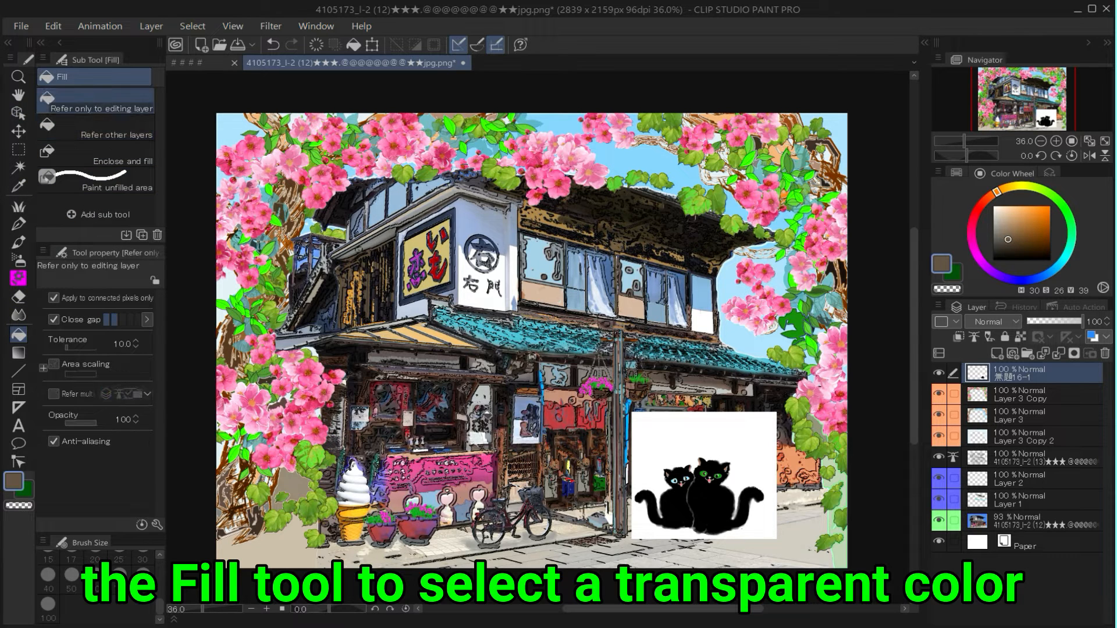
click(19, 506)
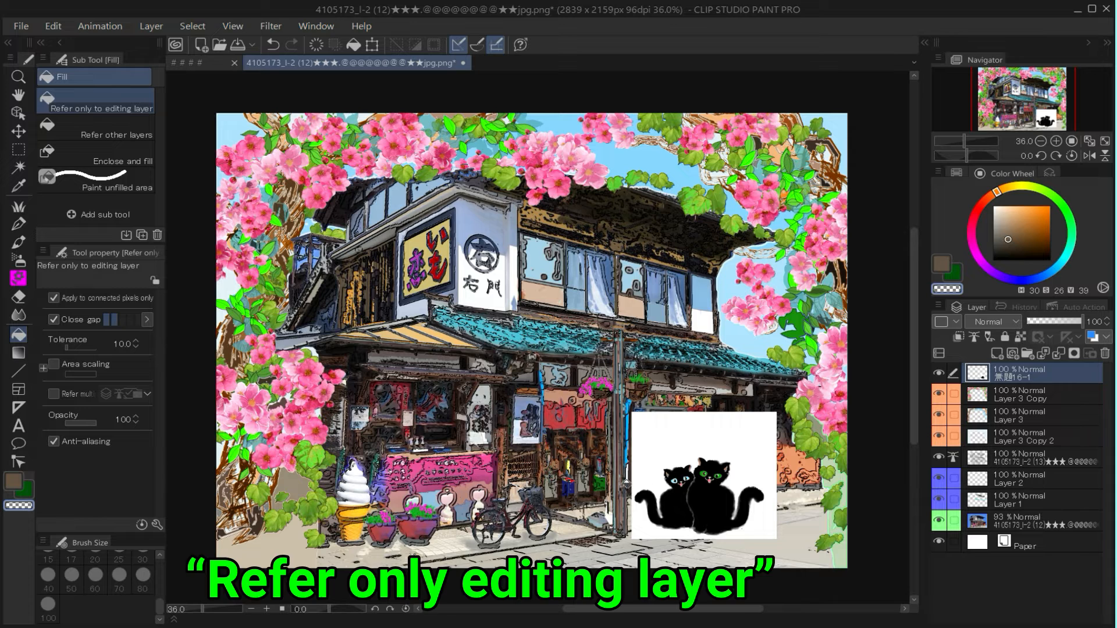
click(682, 442)
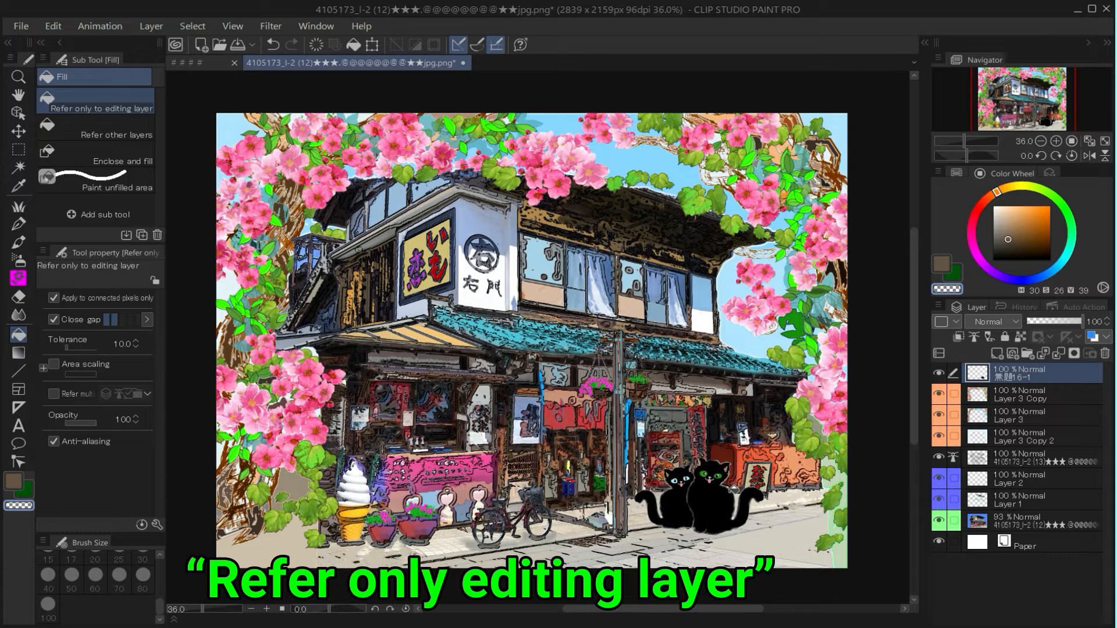
click(19, 135)
drag(698, 499, 709, 513)
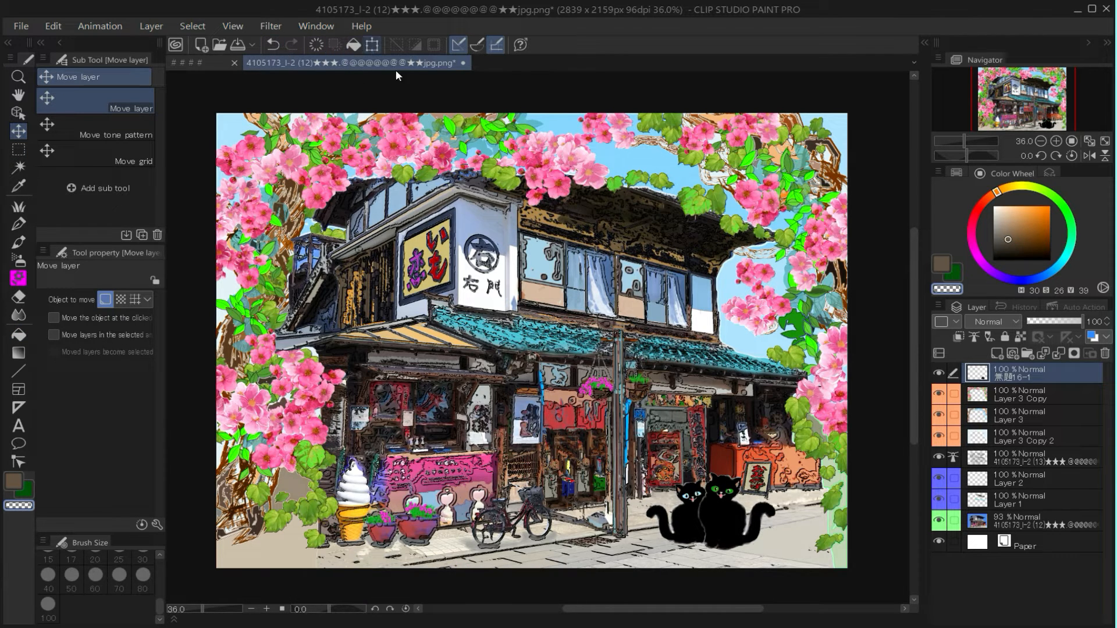
Step: Scale the black cats to 59 percent with their aspect ratio kept, placing them beside the pole in front of the orange counter
click(373, 44)
drag(776, 472, 716, 504)
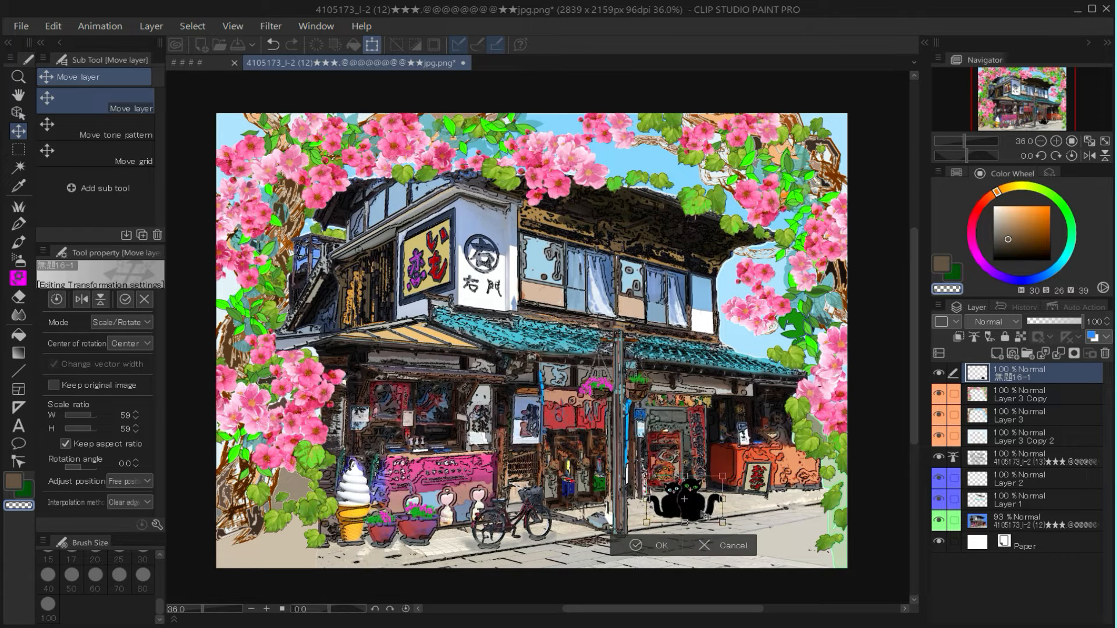
click(662, 546)
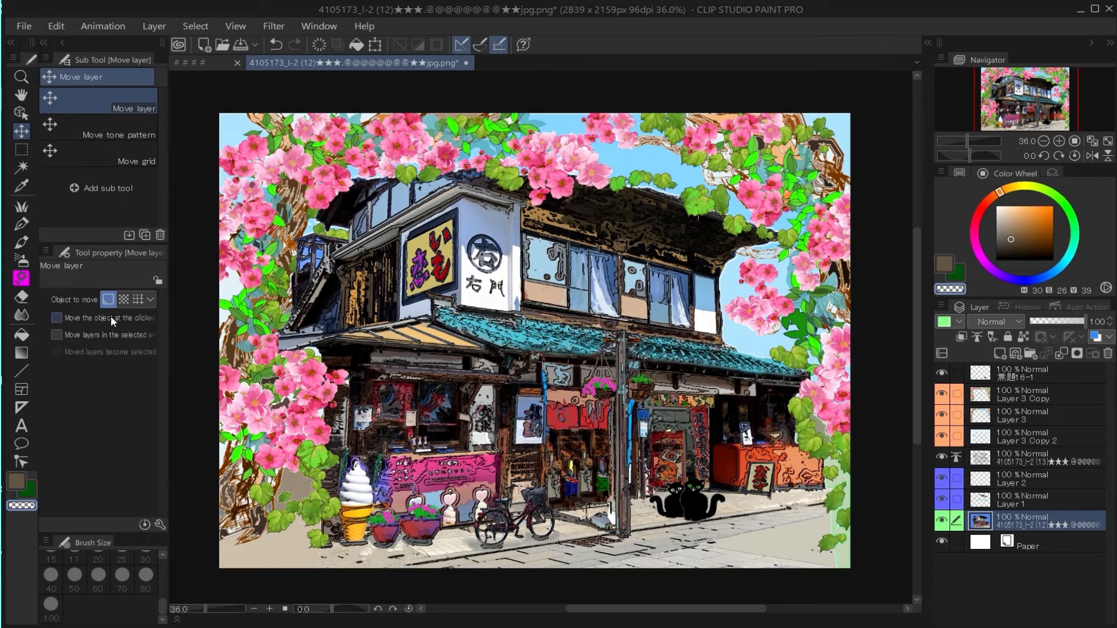
Step: Fill the sky area of the bottom photo layer with near-black (H 30, S 18, V 6) using Refer only to editing layer
click(21, 334)
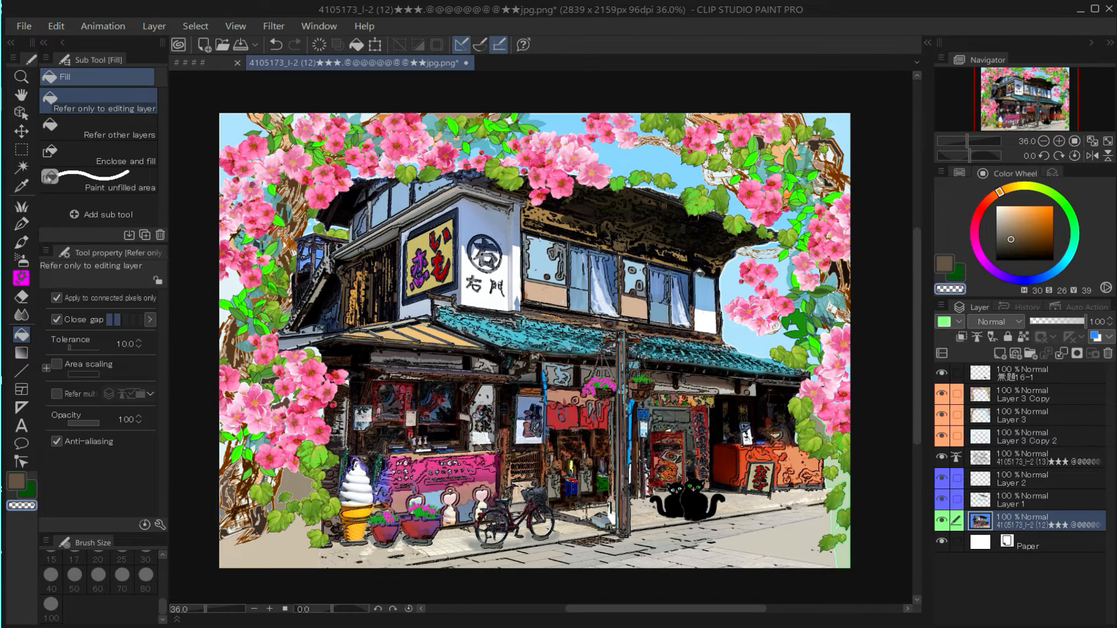
click(1008, 256)
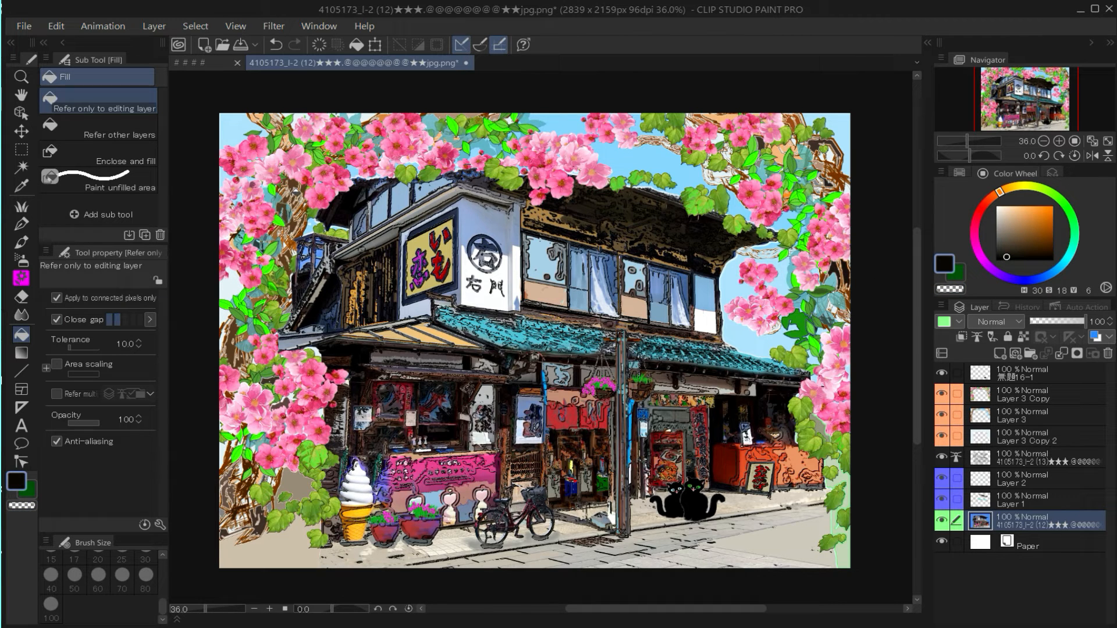
click(298, 184)
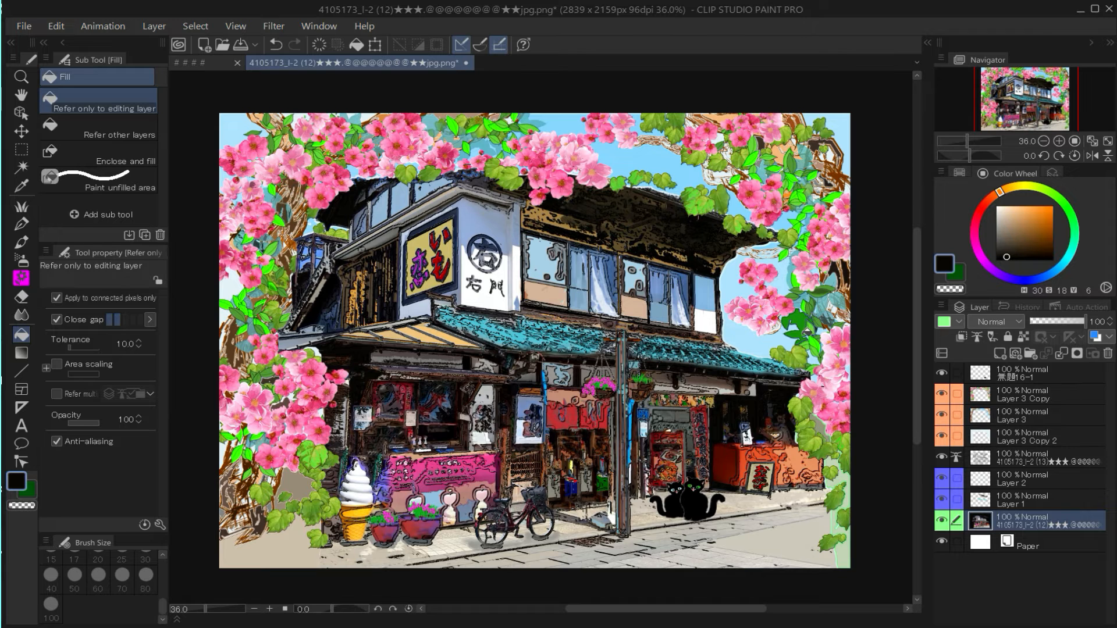
Step: Select the black cats' layer
click(993, 372)
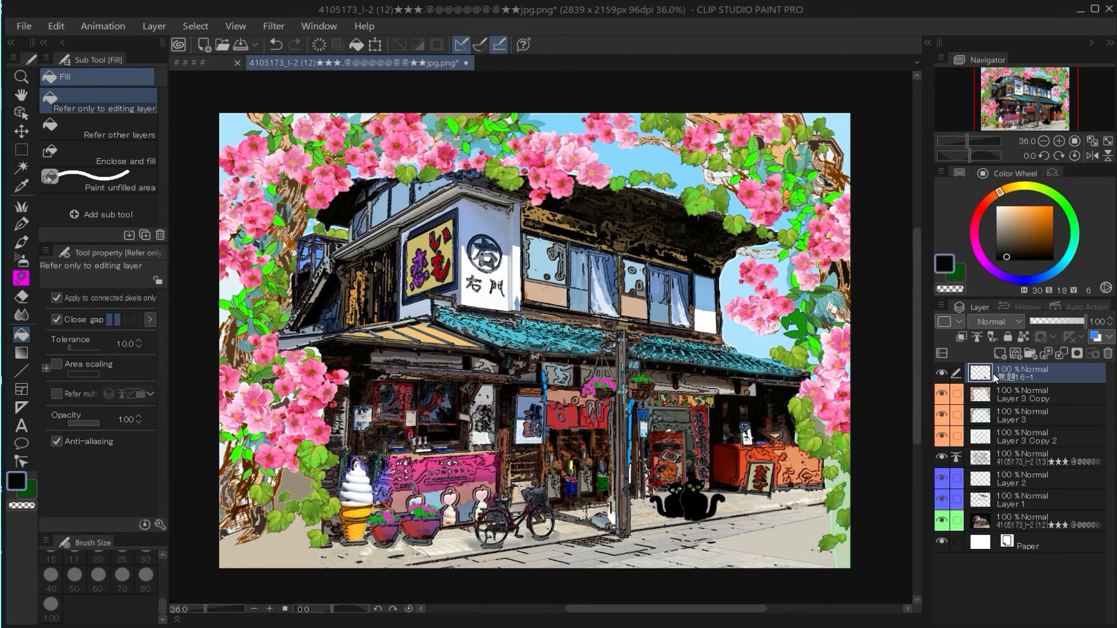